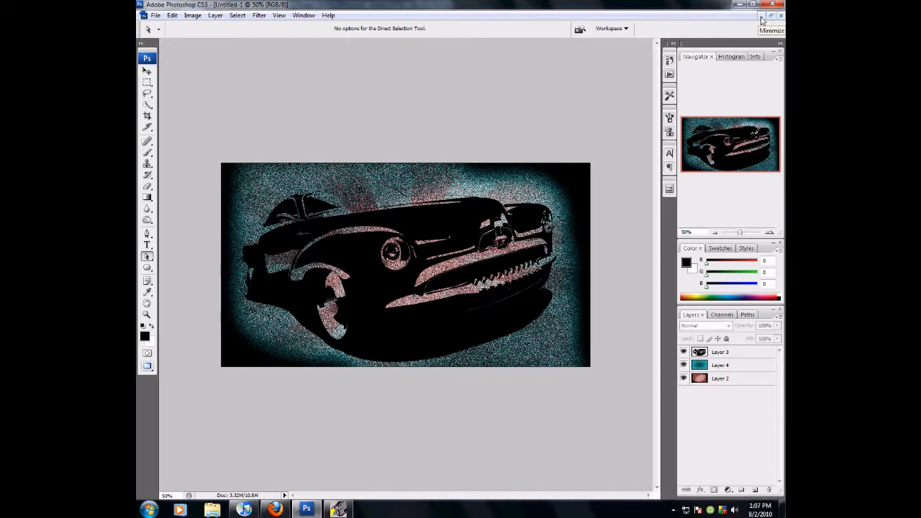
- Save a JPEG copy of the car artwork to the Desktop as Untitled-1.jpg, replacing the existing file
left_click(155, 15)
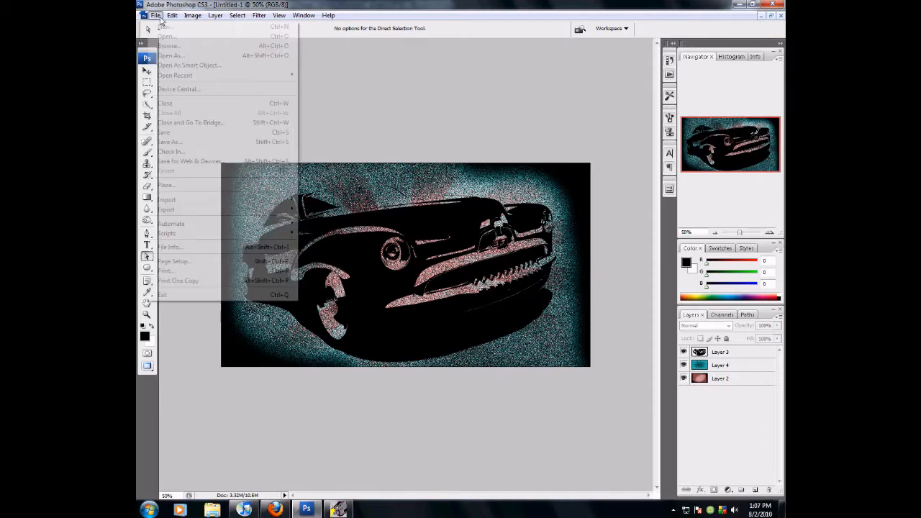
left_click(176, 135)
left_click(446, 288)
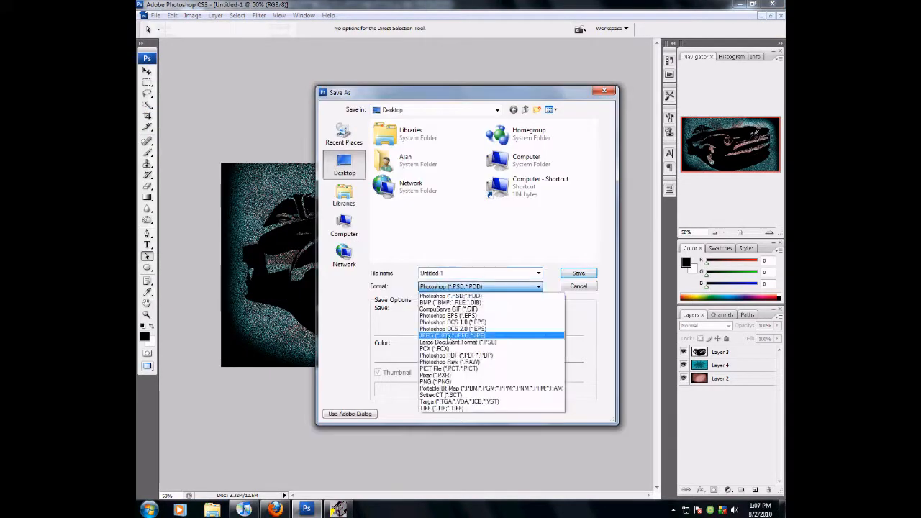
left_click(449, 336)
left_click(578, 273)
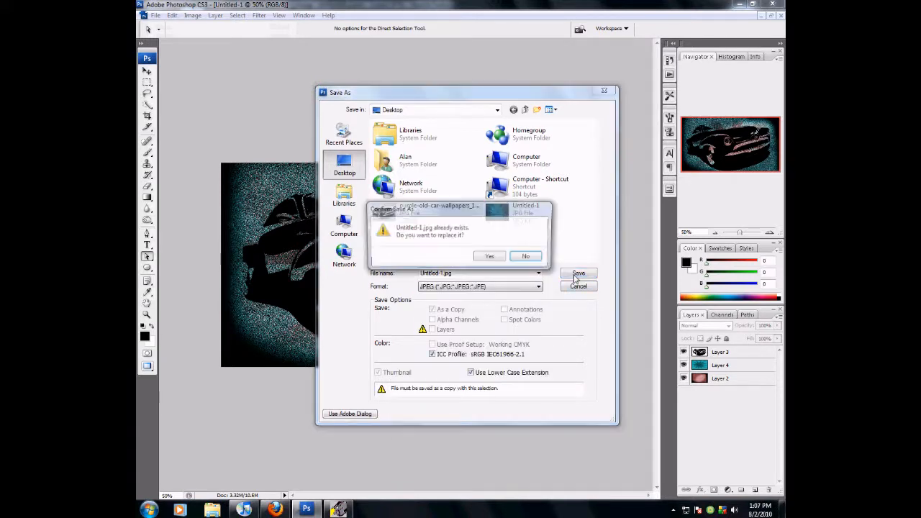
left_click(488, 258)
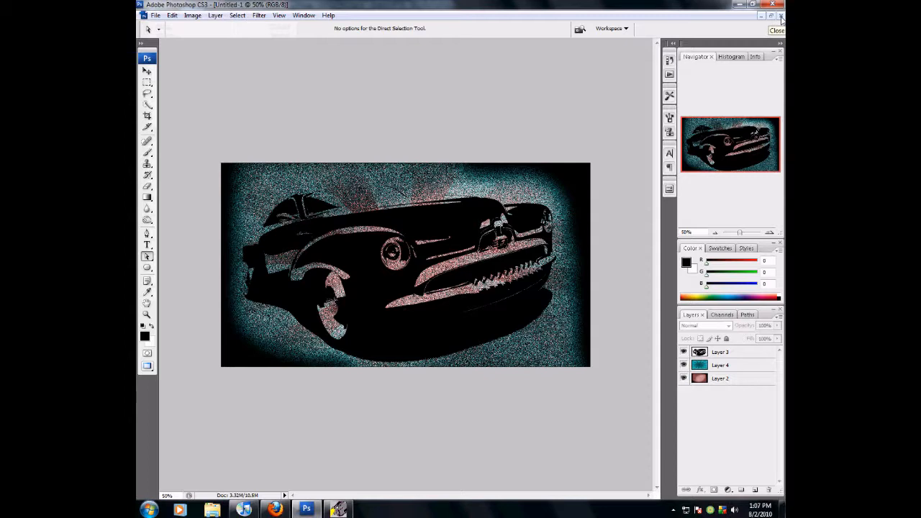
- Close the car artwork without saving its changes and switch to Firefox
left_click(781, 17)
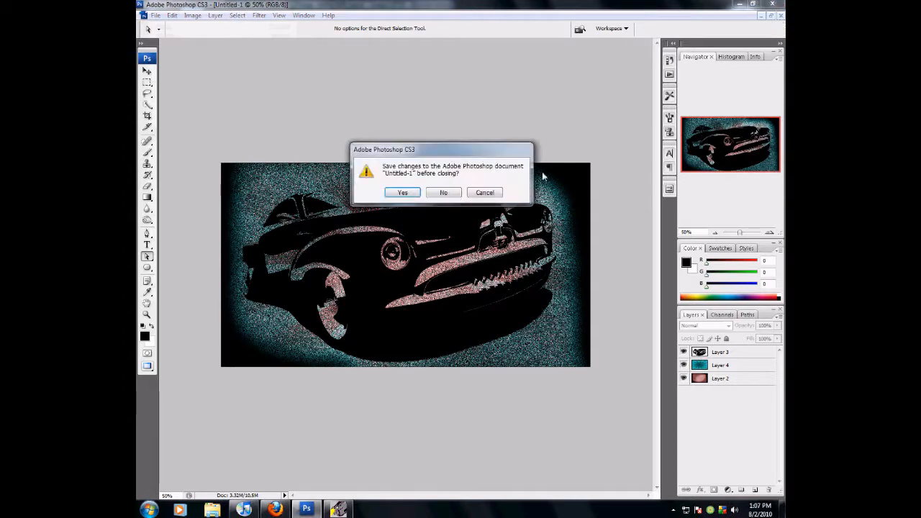
left_click(444, 193)
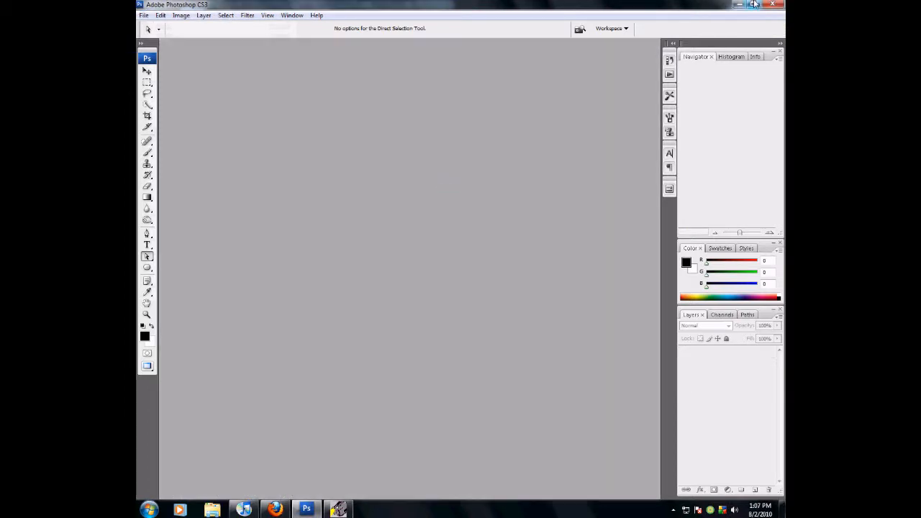
key("alt+Tab")
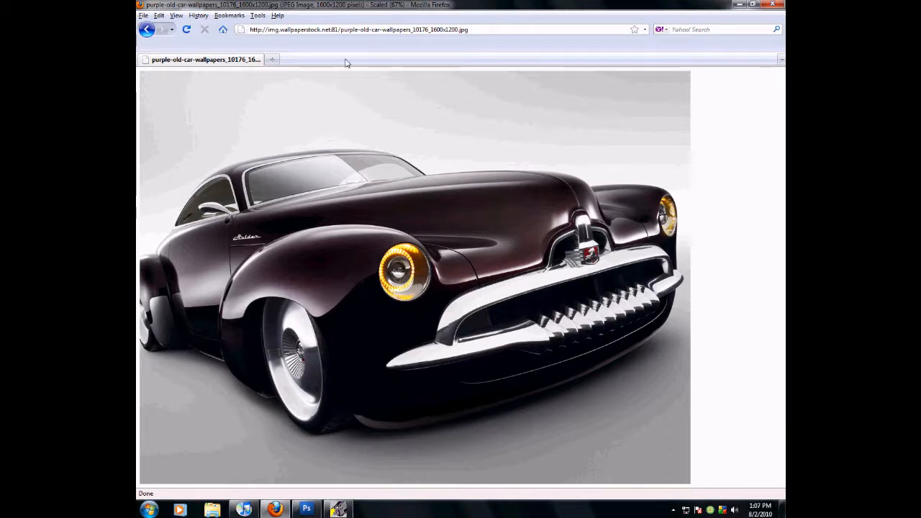
- Search Google for "grunge textures" from the browser's home page and show the image results
left_click(227, 32)
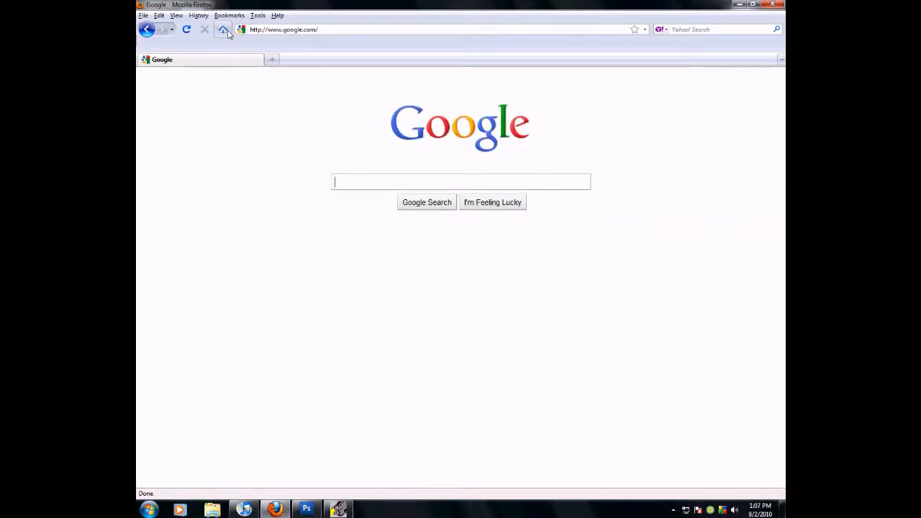
type("unge textures")
key("Return")
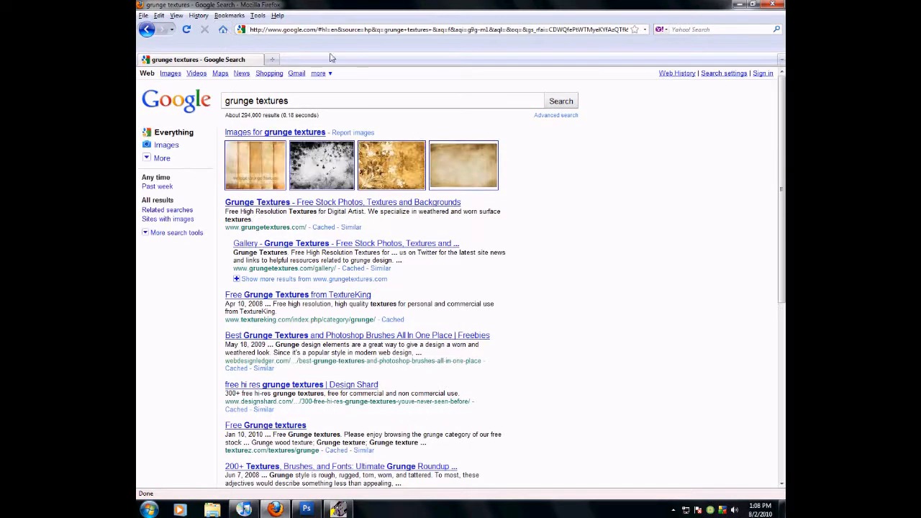
left_click(303, 133)
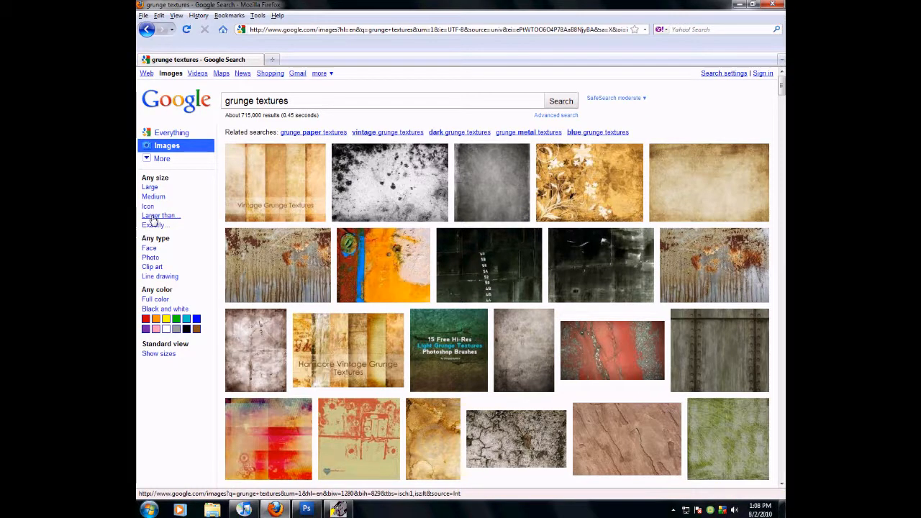
- Filter the grunge texture image results to sizes larger than 1024×768
left_click(152, 216)
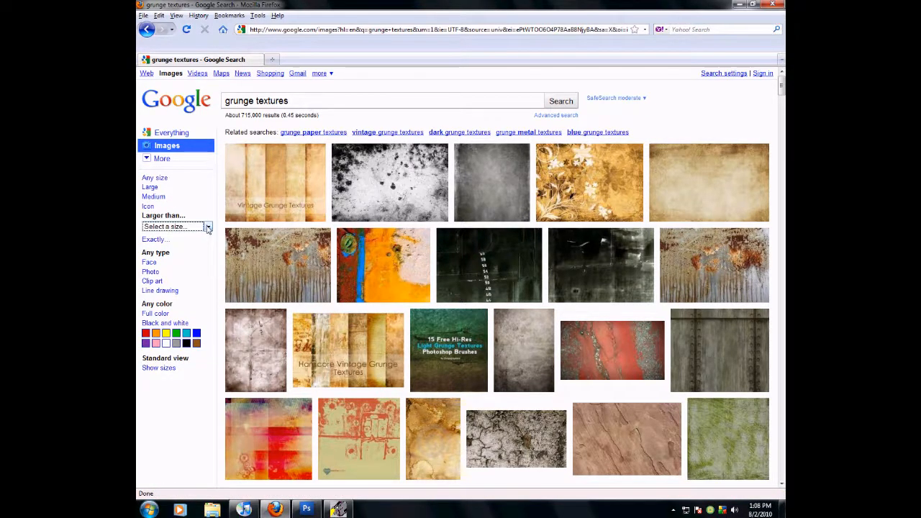
left_click(207, 227)
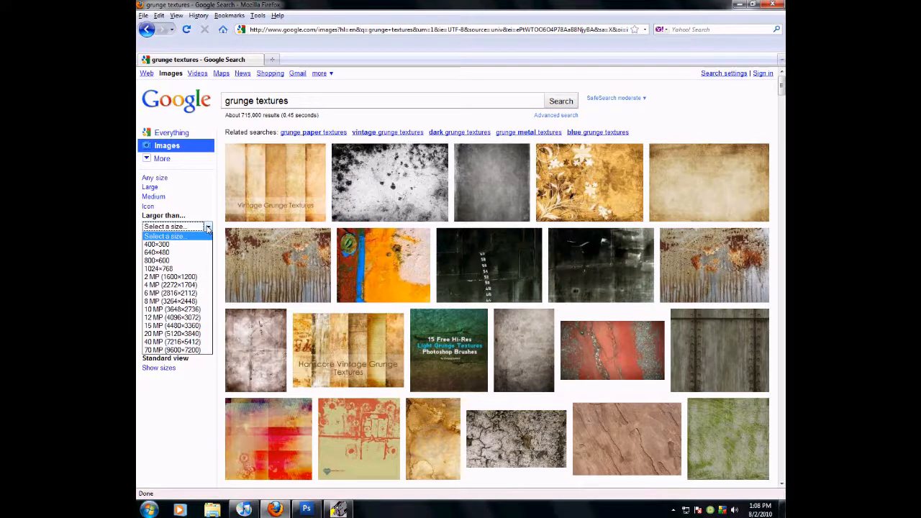
left_click(197, 271)
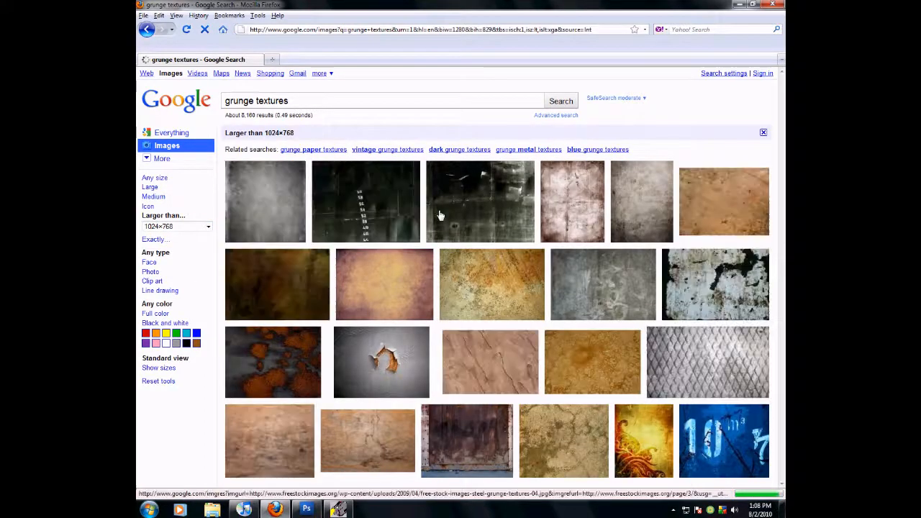
- Find the golden grunge01_1280x800_01.jpg texture among the second page's results and open its full-size image
mouse_move(652, 201)
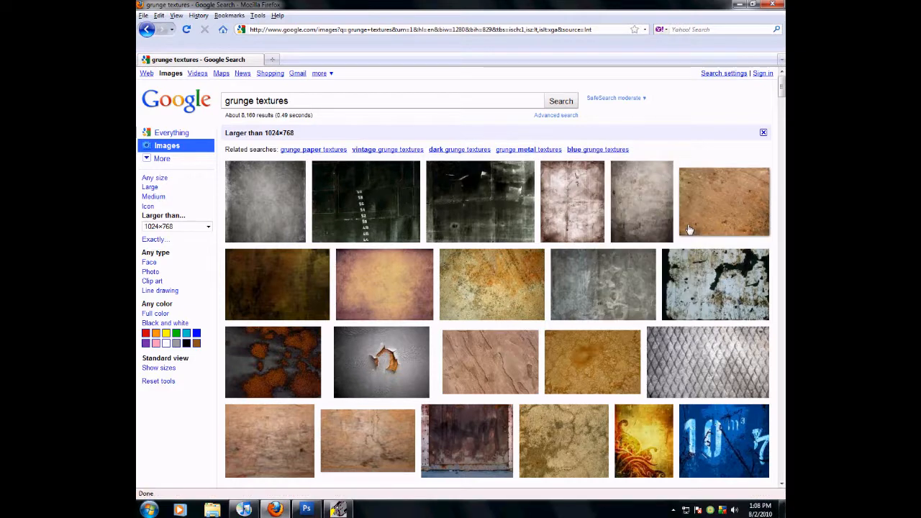
scroll(405, 328, "down", 1)
scroll(405, 328, "down", 1)
mouse_move(405, 236)
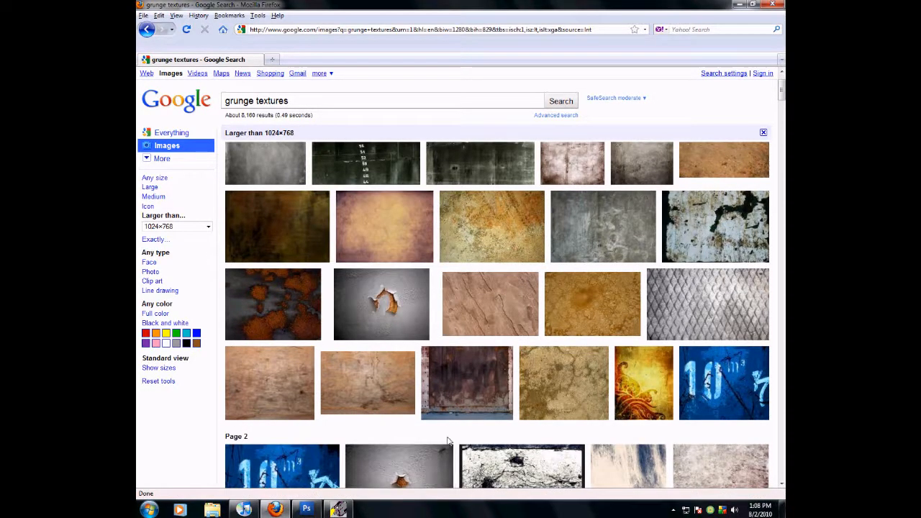
scroll(408, 405, "down", 2)
mouse_move(409, 407)
scroll(338, 404, "down", 1)
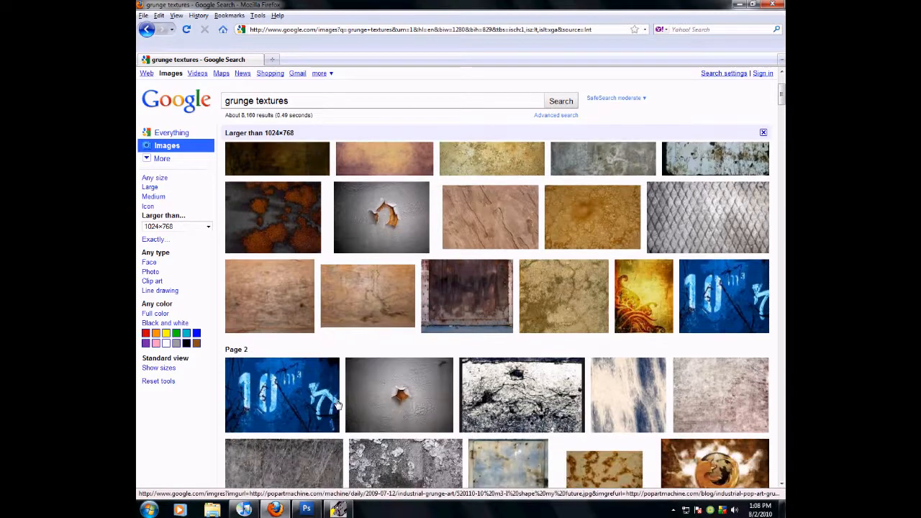
mouse_move(355, 278)
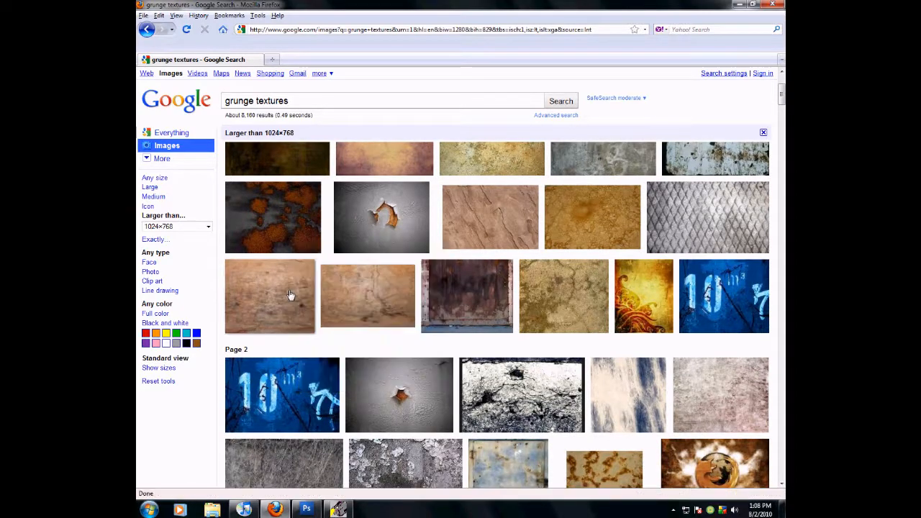
scroll(516, 371, "down", 7)
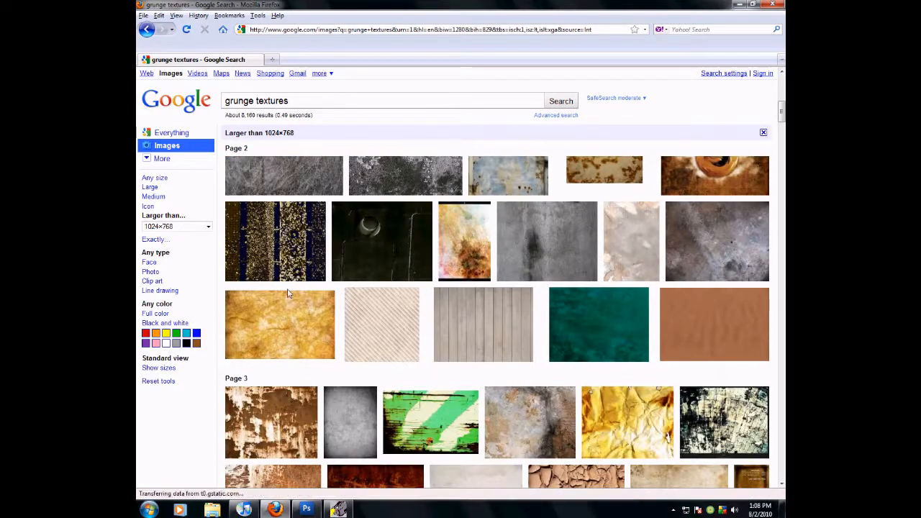
mouse_move(288, 310)
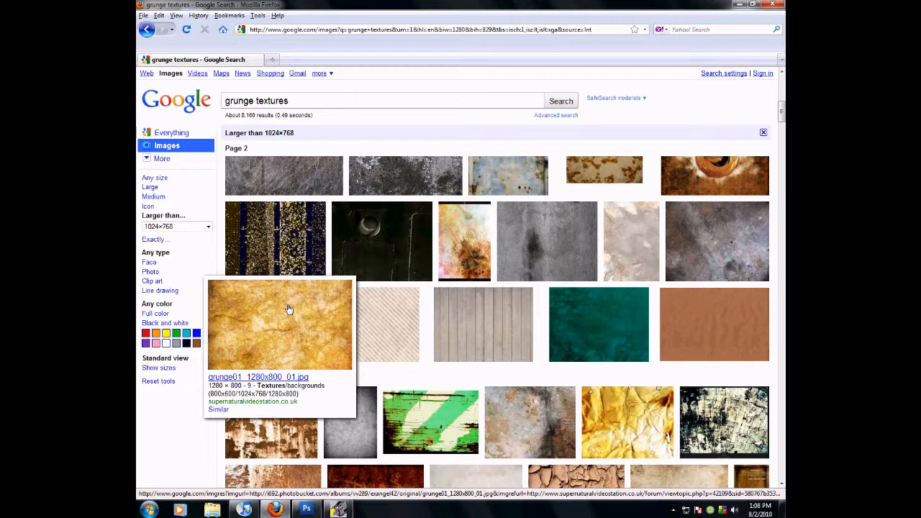
left_click(288, 309)
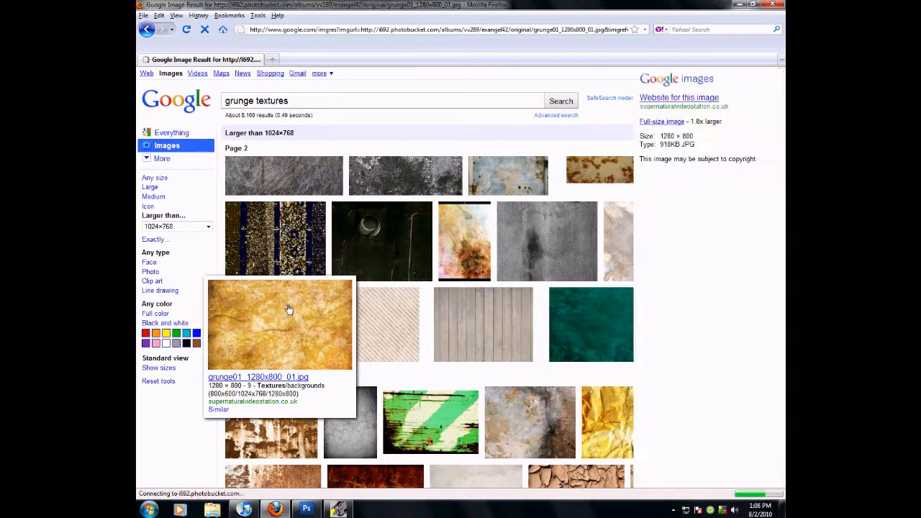
left_click(658, 122)
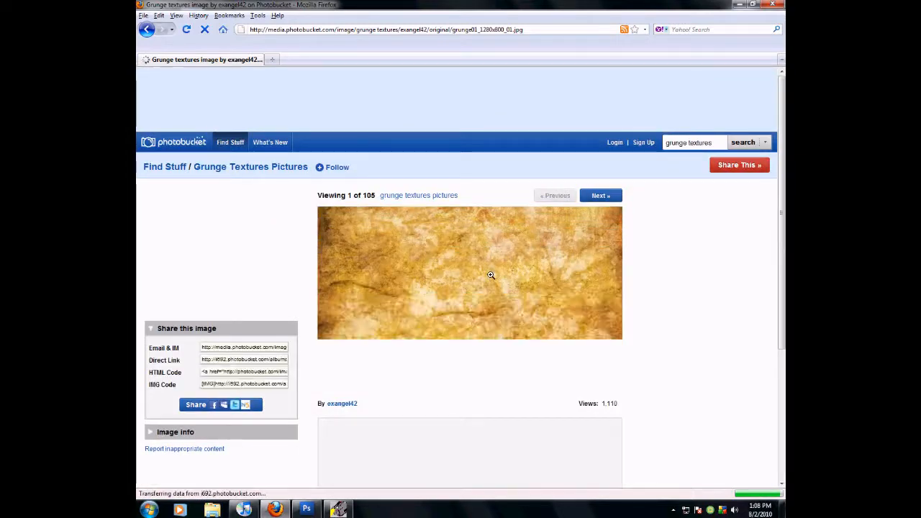
- Enlarge the golden grunge texture and save it to the Desktop as grunge01_1280x800_01
left_click(491, 275)
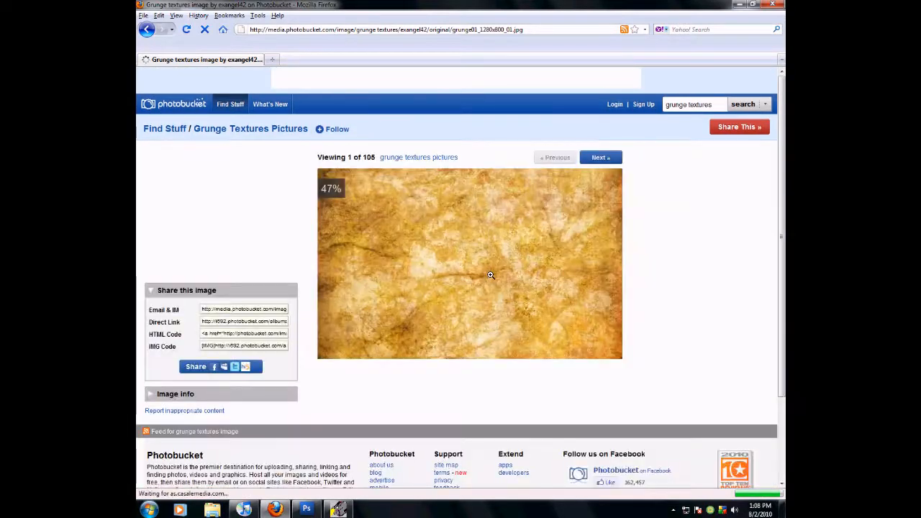
left_click(491, 275)
right_click(490, 275)
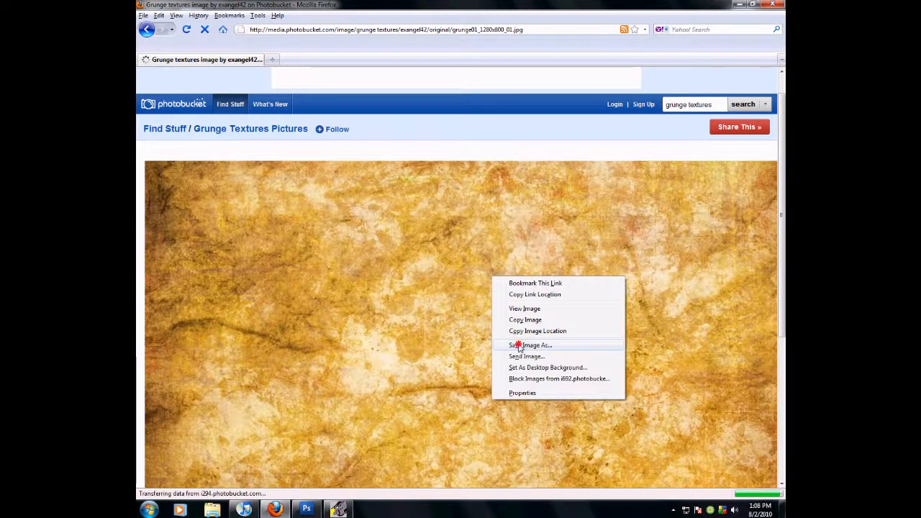
left_click(519, 345)
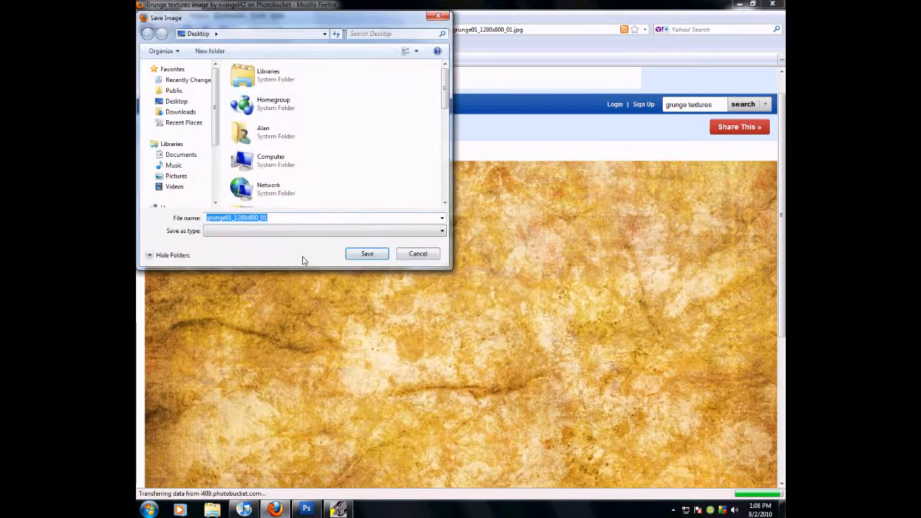
left_click(369, 254)
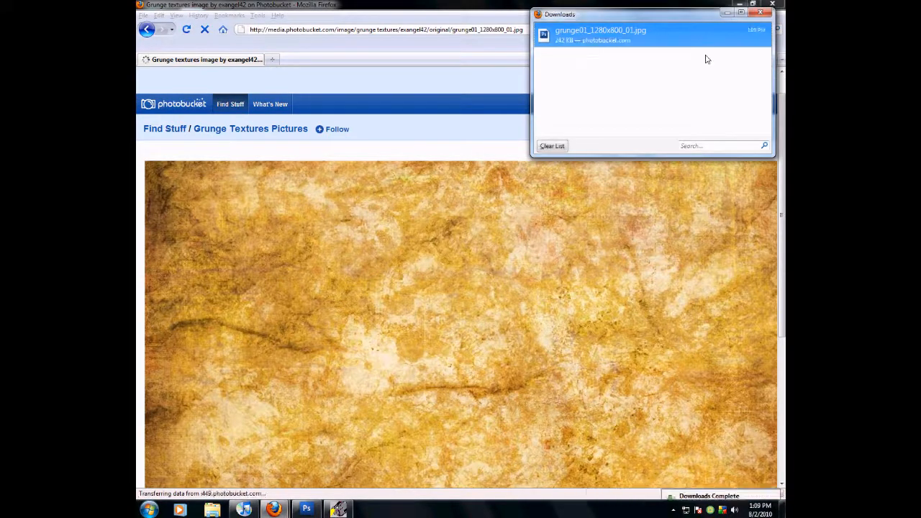
- Clear the download list and close both the Downloads window and the browser
left_click(552, 146)
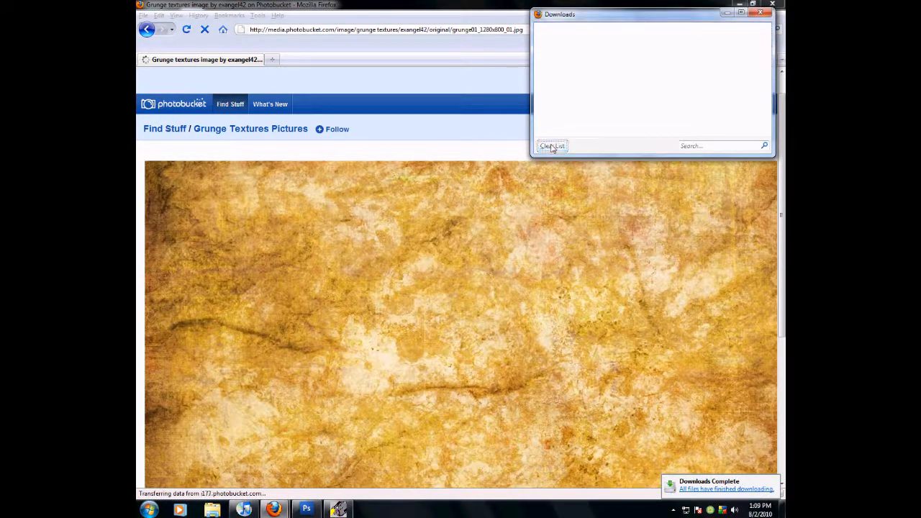
left_click(760, 13)
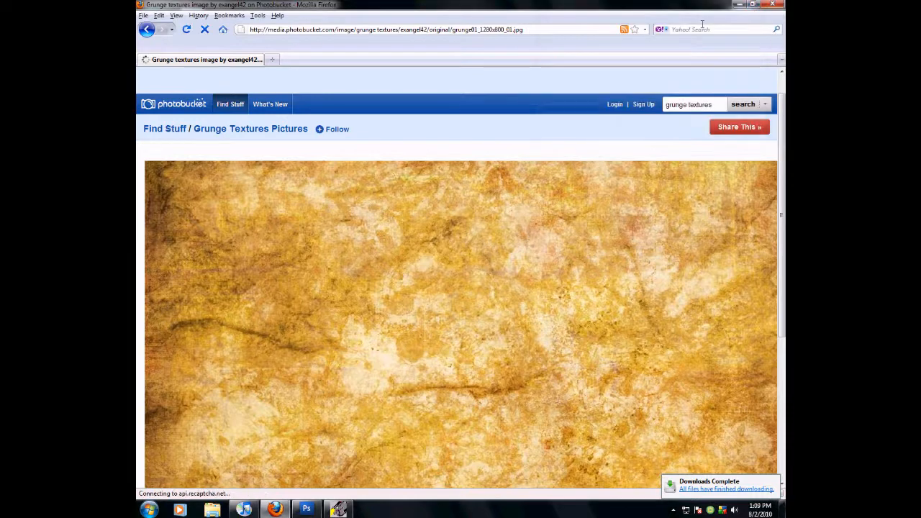
left_click(773, 4)
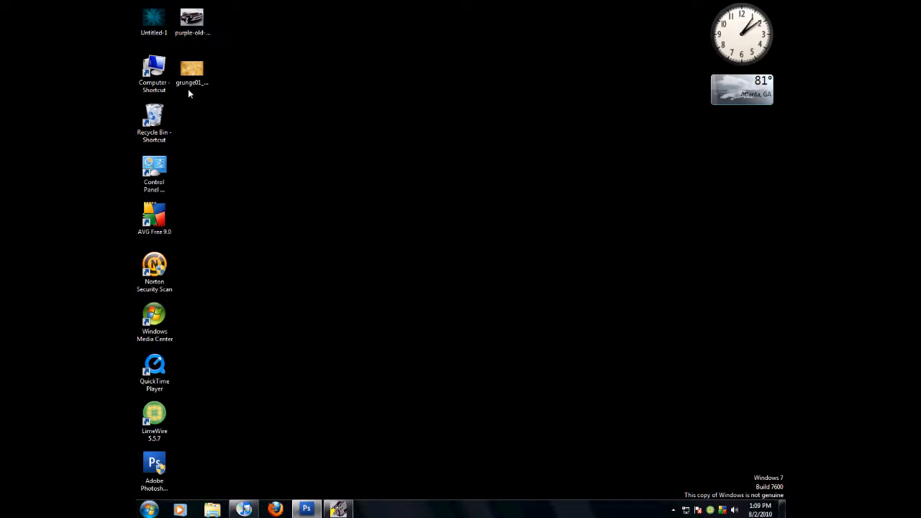
- Switch to Photoshop and create a new 1250 × 938 pixel RGB document at 72 pixels/inch with a white background
left_click(308, 512)
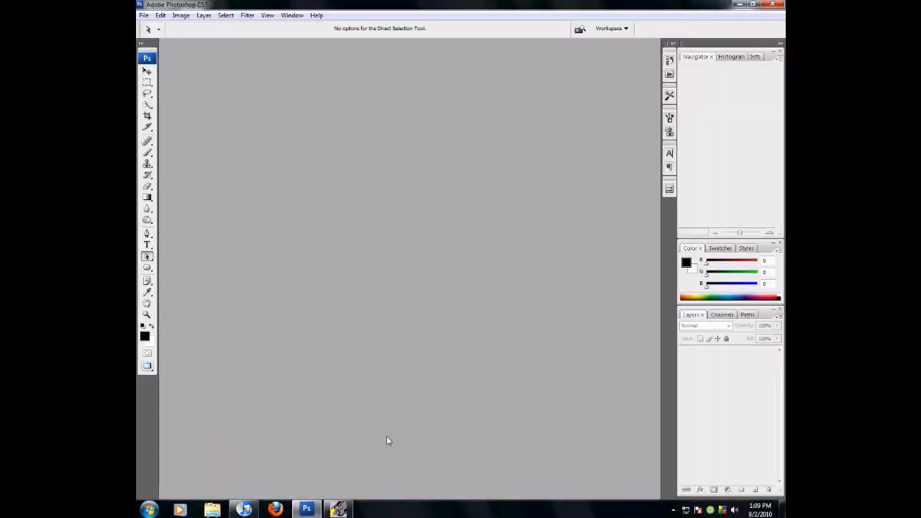
left_click(146, 15)
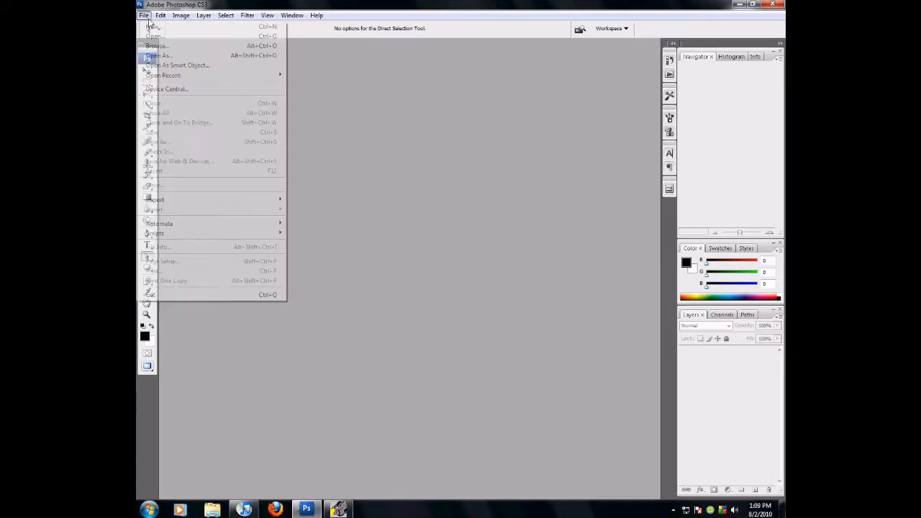
left_click(169, 28)
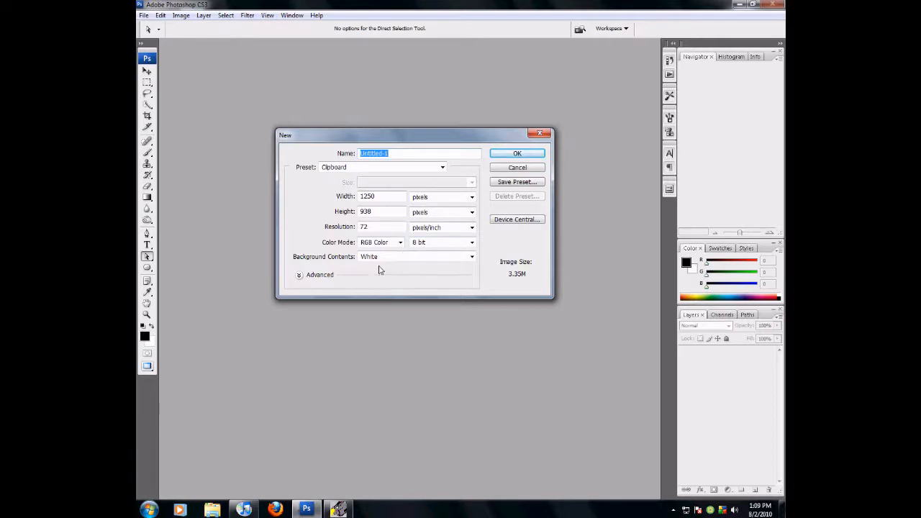
left_click(528, 155)
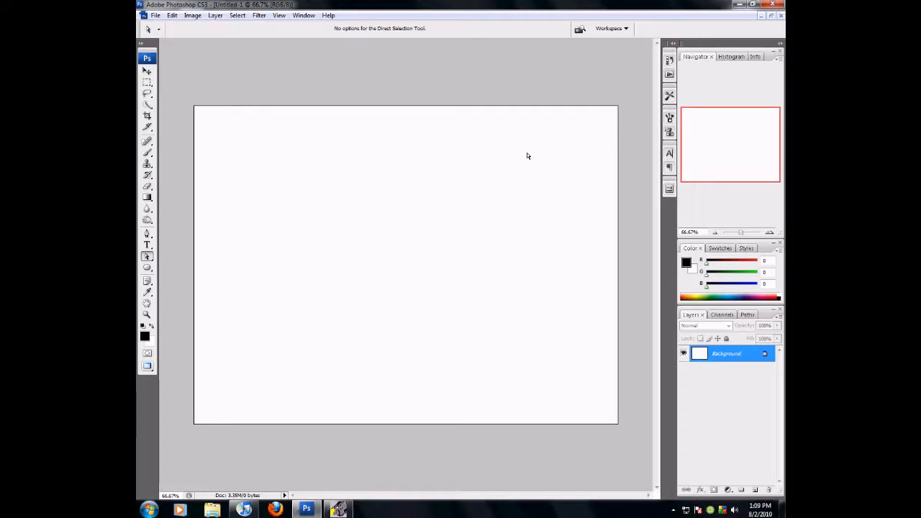
- Convert the locked Background into a regular layer with Normal mode and 100% opacity
double_click(745, 362)
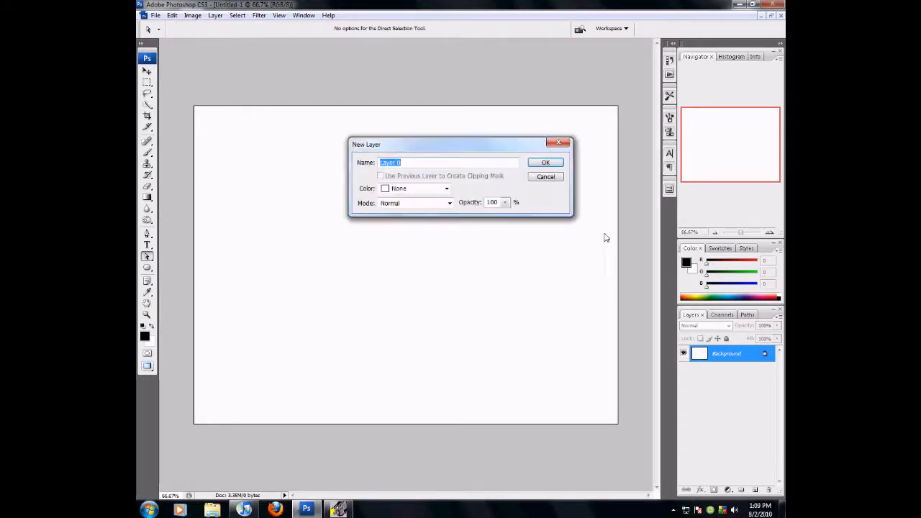
left_click(546, 163)
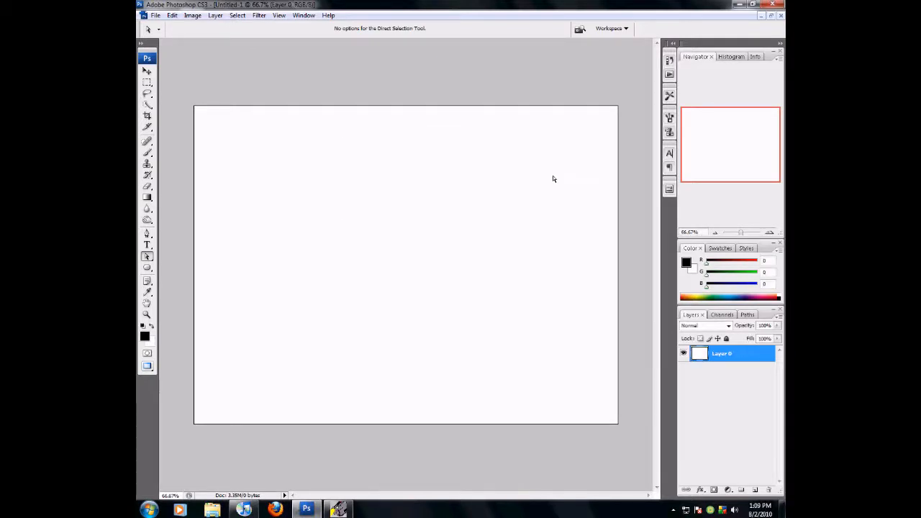
- Fill Layer 0 with 50% Gray in Normal mode at 100% opacity
left_click(194, 15)
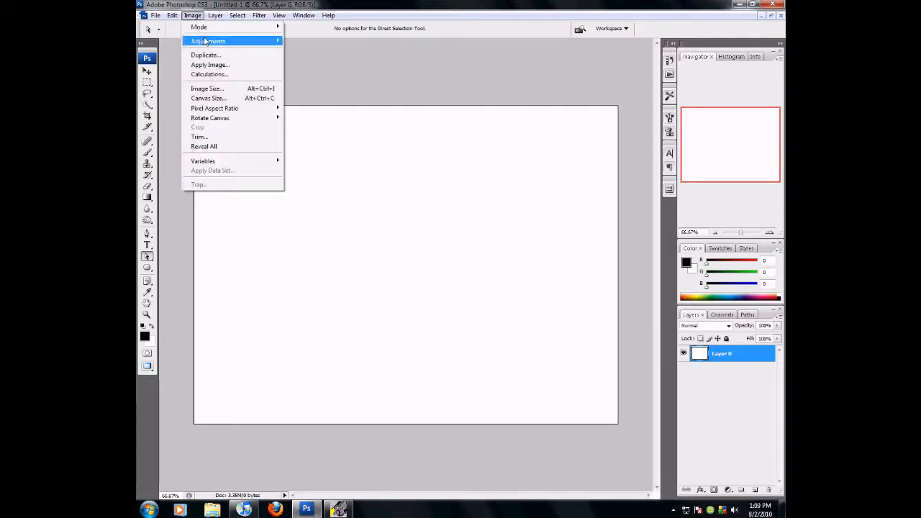
mouse_move(173, 15)
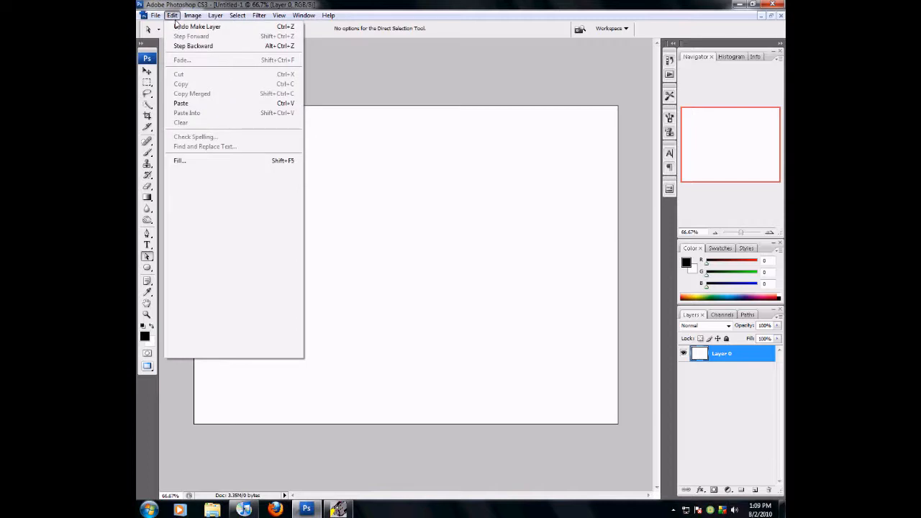
left_click(180, 160)
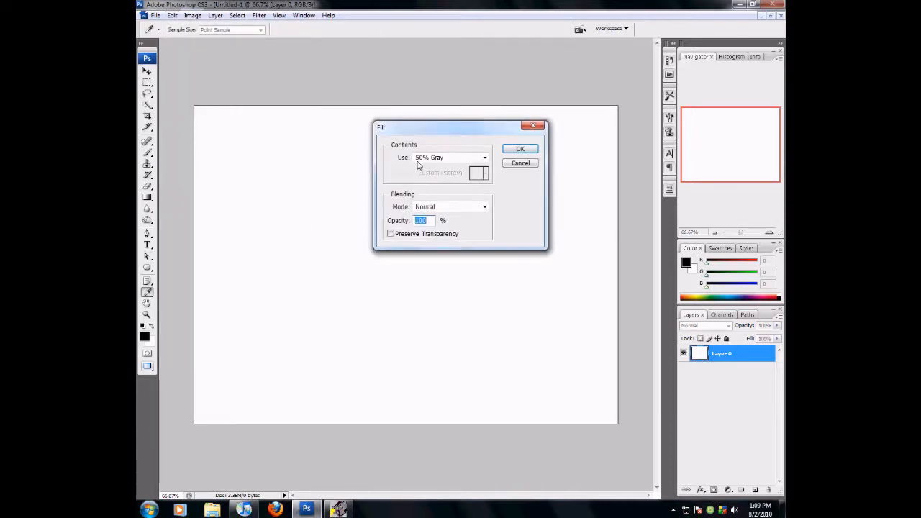
left_click(521, 149)
key("a")
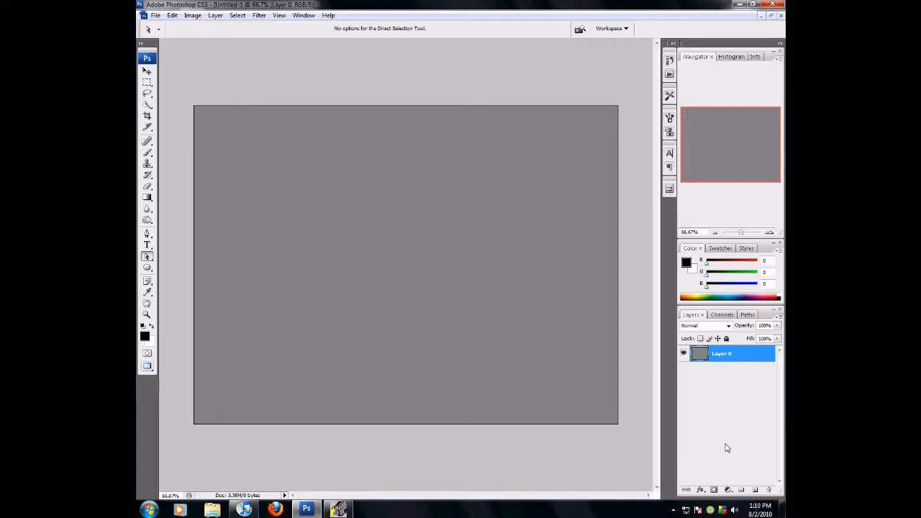
- Duplicate the gray layer twice and set the blend mode of both copies to Overlay
key("ctrl+j")
key("ctrl+j")
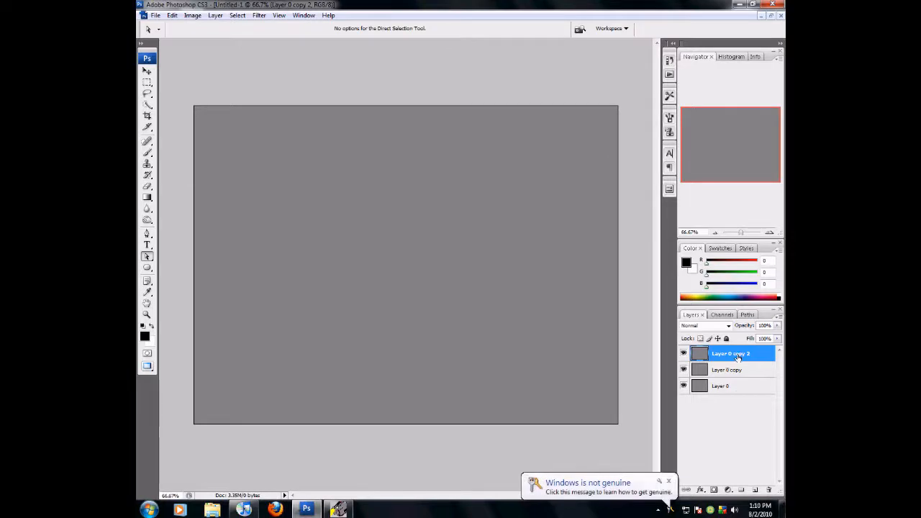
left_click(728, 326)
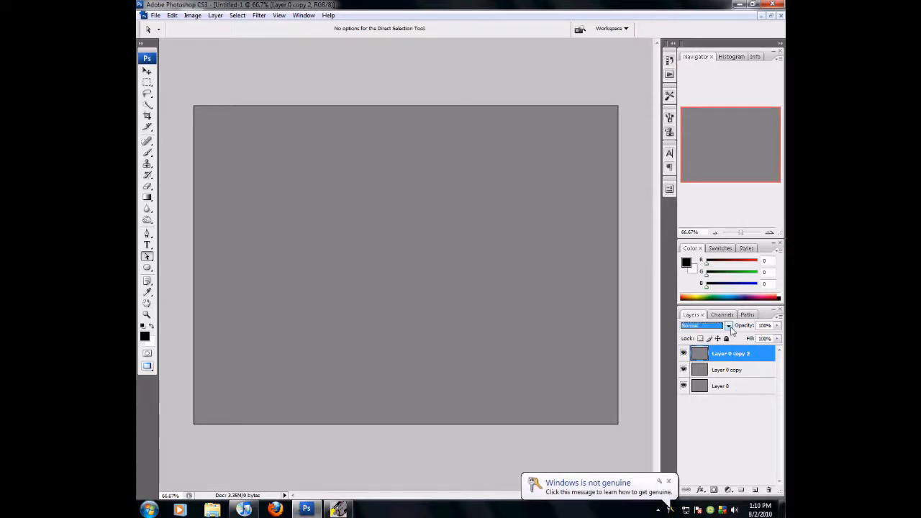
left_click(721, 194)
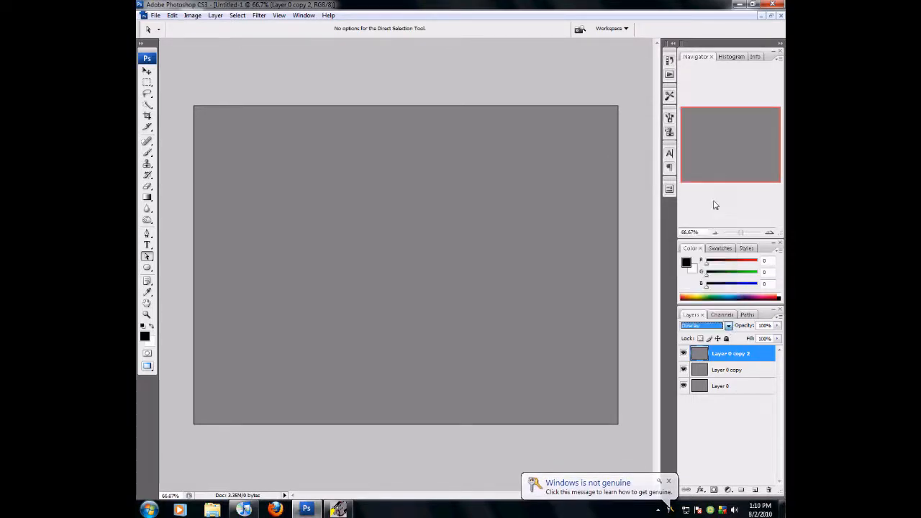
left_click(717, 415)
left_click(727, 370)
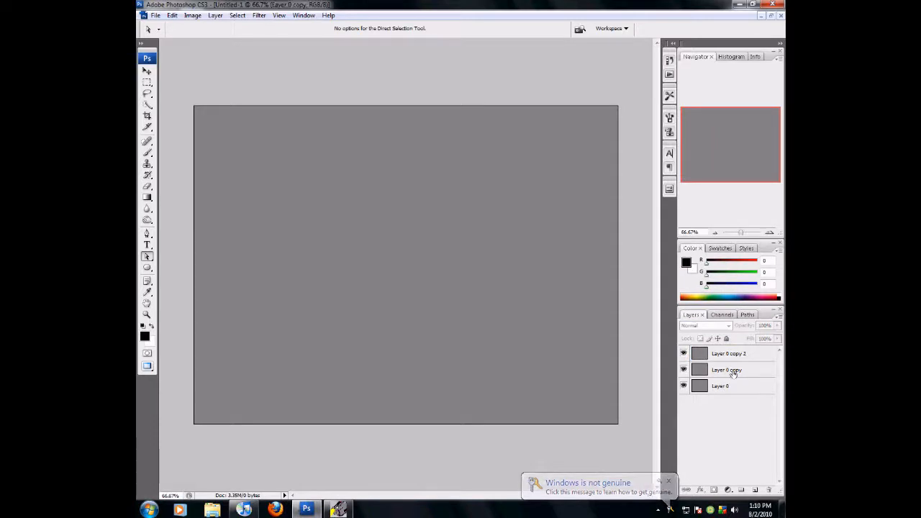
left_click(729, 326)
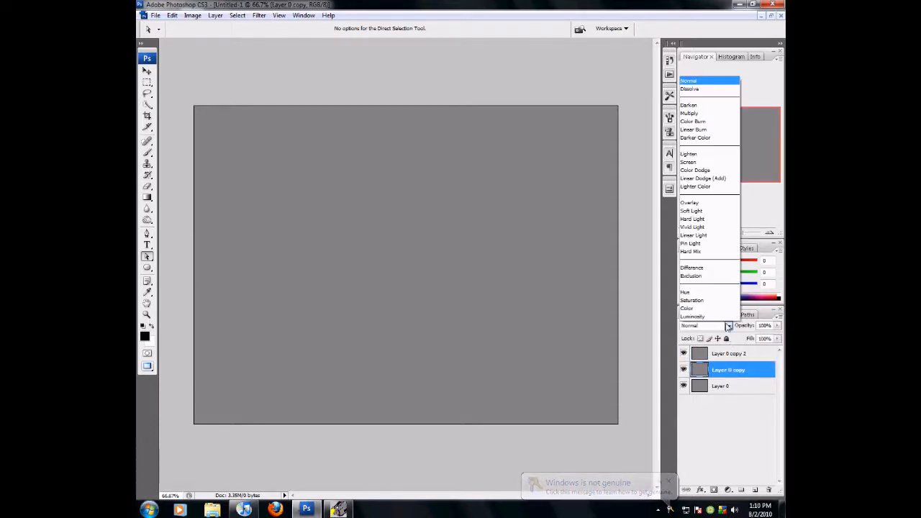
left_click(689, 203)
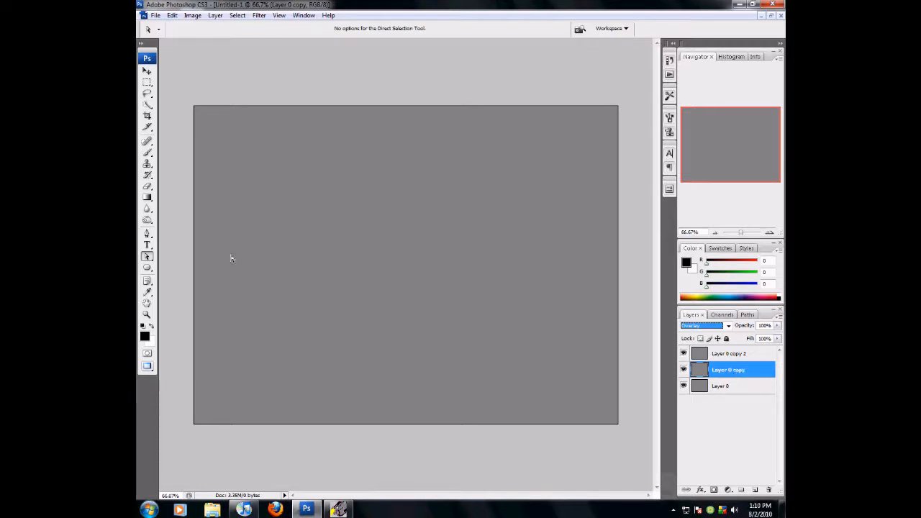
- Brighten a broad diagonal band from the lower-left to the upper-right of the canvas on Layer 0 copy with the Dodge tool
left_click(147, 219)
left_click(170, 219)
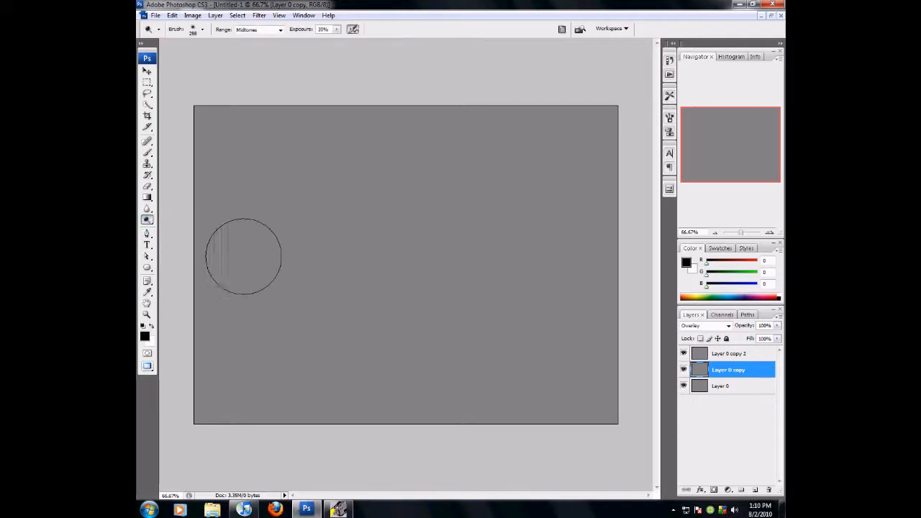
mouse_move(310, 328)
left_mouse_down()
mouse_move(473, 179)
mouse_move(499, 175)
mouse_move(465, 234)
left_mouse_up()
mouse_move(308, 353)
left_mouse_down()
mouse_move(308, 331)
mouse_move(401, 219)
mouse_move(521, 159)
left_mouse_up()
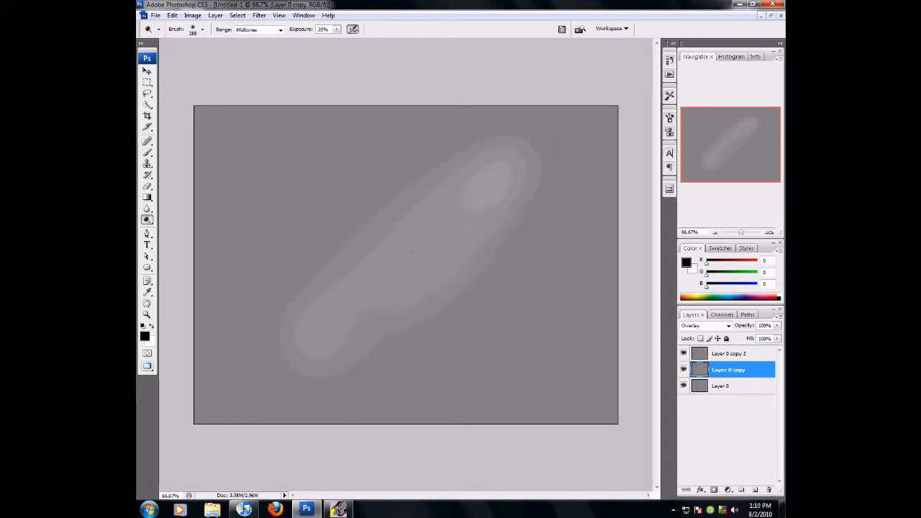
mouse_move(298, 346)
left_mouse_down()
mouse_move(390, 257)
mouse_move(548, 144)
left_mouse_up()
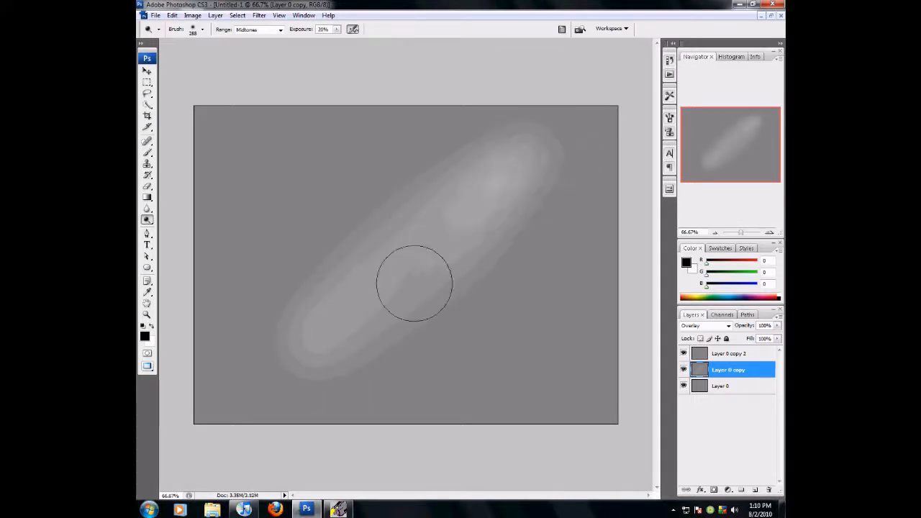
left_click_drag(339, 331, 523, 194)
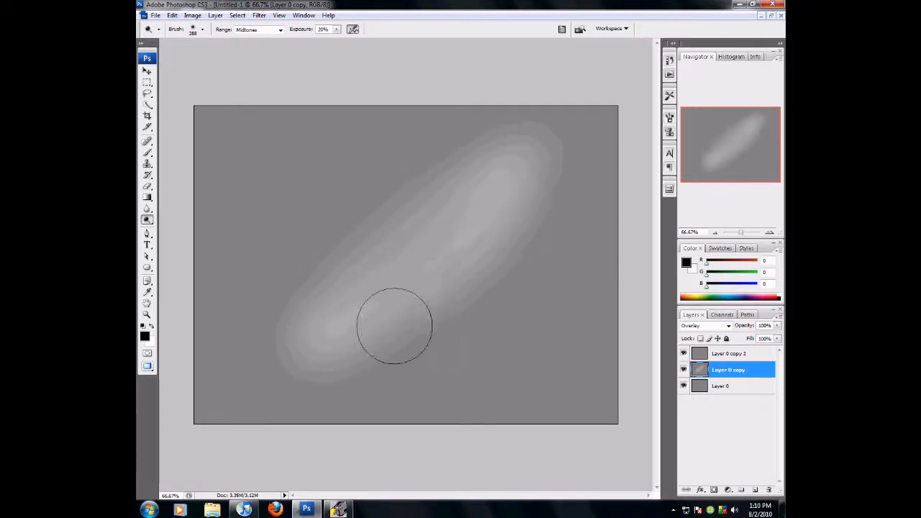
mouse_move(302, 344)
left_mouse_down()
mouse_move(336, 274)
mouse_move(460, 188)
mouse_move(507, 173)
left_mouse_up()
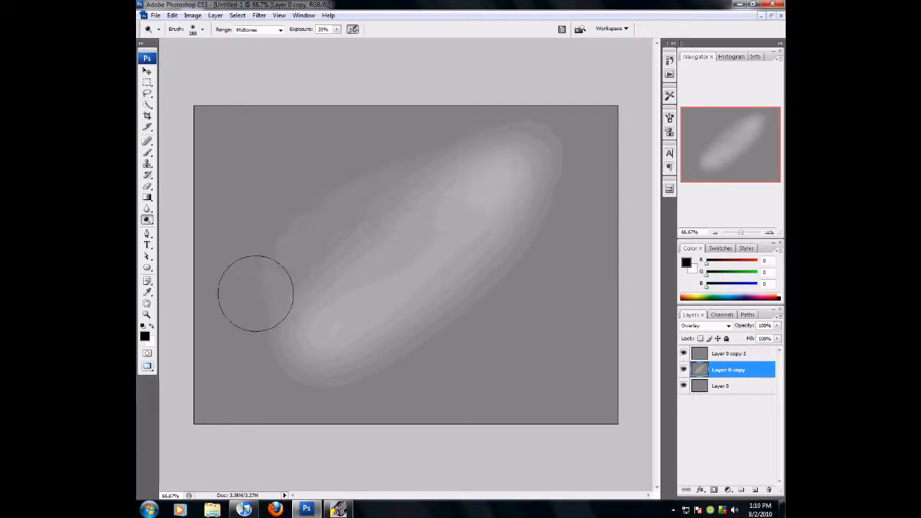
left_click_drag(267, 294, 432, 208)
mouse_move(288, 316)
left_mouse_down()
mouse_move(472, 212)
mouse_move(297, 351)
mouse_move(543, 180)
mouse_move(547, 203)
mouse_move(504, 279)
mouse_move(339, 359)
mouse_move(301, 357)
mouse_move(310, 306)
mouse_move(366, 214)
mouse_move(345, 244)
mouse_move(434, 178)
mouse_move(480, 183)
mouse_move(487, 172)
mouse_move(547, 158)
mouse_move(561, 180)
mouse_move(538, 247)
mouse_move(439, 339)
mouse_move(305, 372)
mouse_move(274, 339)
mouse_move(297, 256)
mouse_move(387, 188)
mouse_move(497, 144)
mouse_move(545, 159)
mouse_move(543, 272)
mouse_move(421, 349)
mouse_move(385, 362)
mouse_move(504, 242)
mouse_move(300, 302)
left_mouse_up()
mouse_move(414, 267)
left_mouse_down()
mouse_move(428, 240)
mouse_move(420, 255)
left_mouse_up()
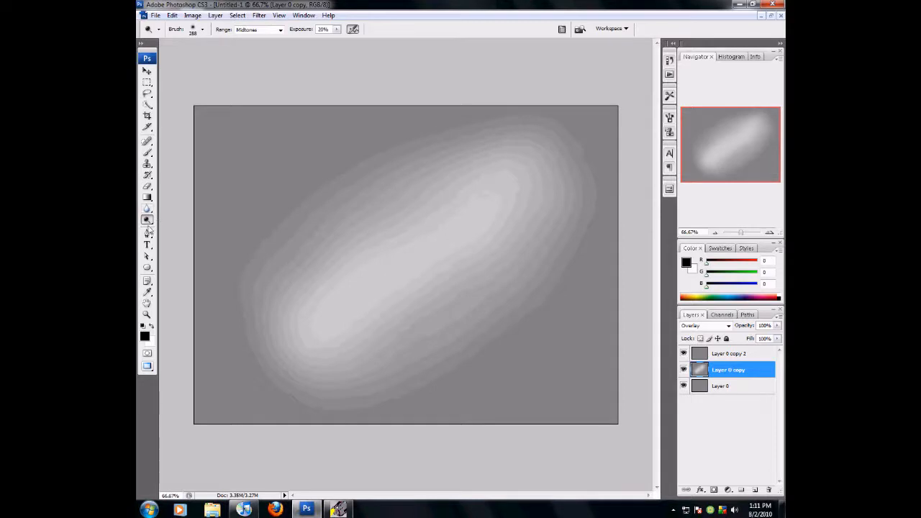
- Darken the canvas edges around the highlight with the Burn tool, undoing the strokes on Layer 0 copy and repeating them on Layer 0 copy 2
left_click_drag(151, 225, 180, 227)
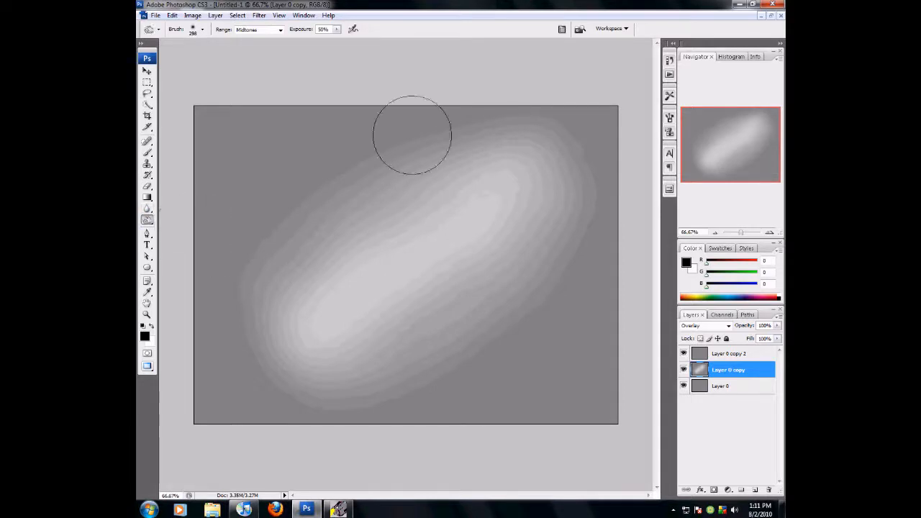
mouse_move(582, 127)
left_mouse_down()
mouse_move(584, 387)
mouse_move(539, 439)
mouse_move(309, 416)
mouse_move(227, 380)
mouse_move(223, 133)
mouse_move(542, 125)
mouse_move(560, 188)
mouse_move(559, 303)
mouse_move(545, 351)
left_mouse_up()
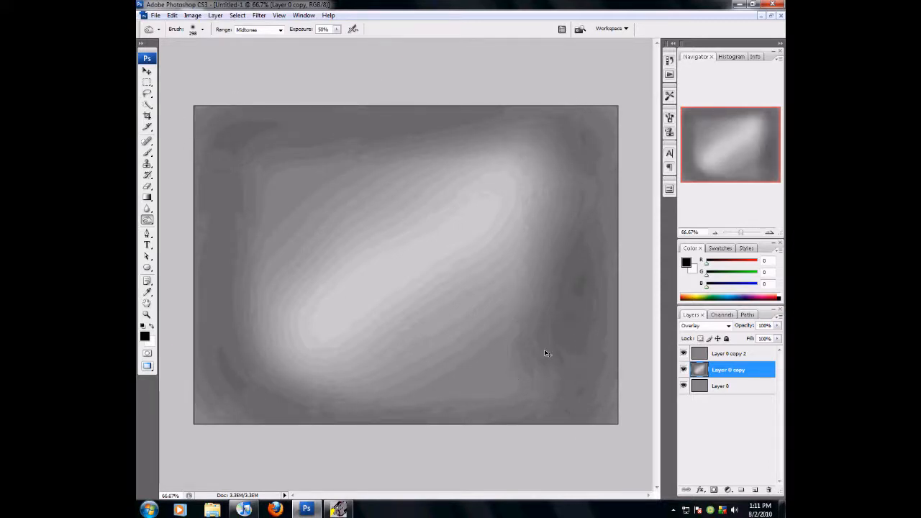
key("ctrl+z")
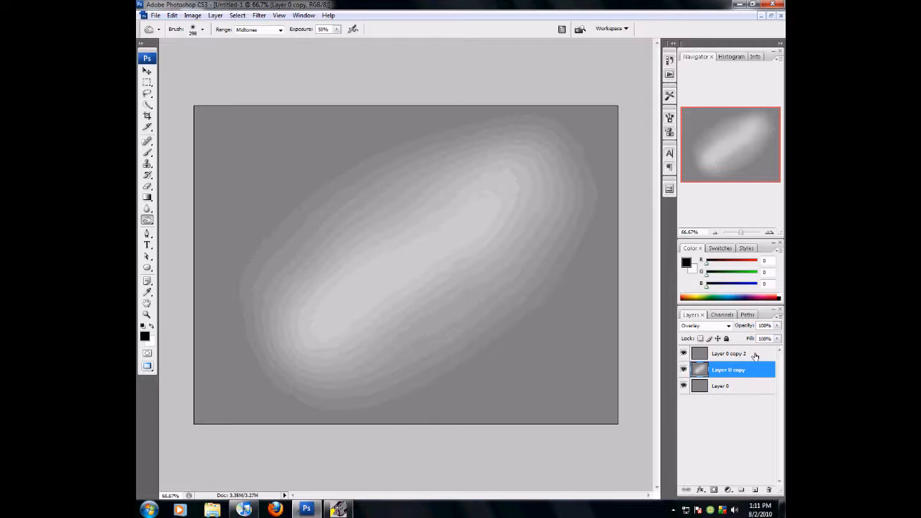
left_click(754, 355)
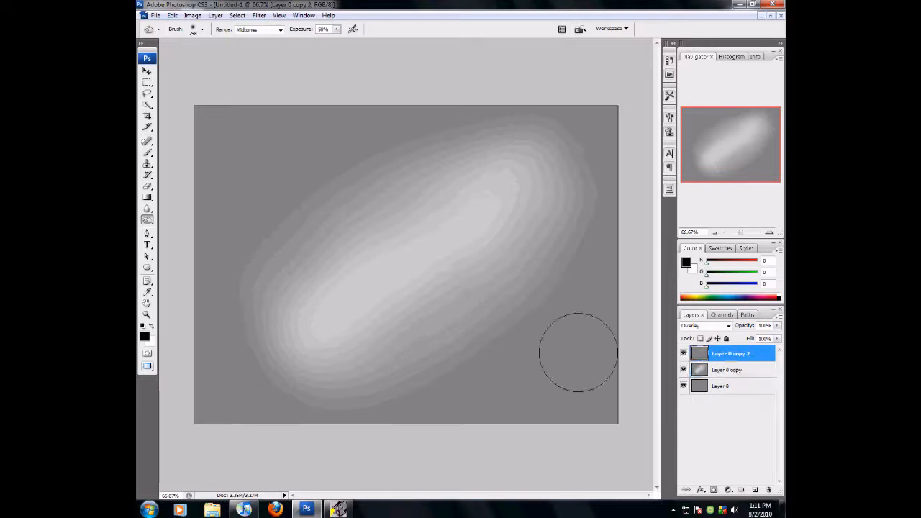
mouse_move(409, 366)
left_mouse_down()
mouse_move(459, 359)
mouse_move(547, 273)
mouse_move(624, 145)
mouse_move(607, 411)
mouse_move(332, 419)
mouse_move(205, 396)
mouse_move(216, 136)
mouse_move(594, 130)
mouse_move(574, 244)
mouse_move(457, 355)
mouse_move(267, 385)
mouse_move(390, 180)
mouse_move(515, 155)
mouse_move(582, 204)
mouse_move(540, 339)
mouse_move(387, 410)
mouse_move(352, 411)
left_mouse_up()
mouse_move(504, 321)
left_mouse_down()
mouse_move(537, 269)
mouse_move(417, 150)
mouse_move(257, 165)
mouse_move(224, 229)
mouse_move(436, 422)
mouse_move(569, 346)
mouse_move(634, 286)
mouse_move(620, 299)
left_mouse_up()
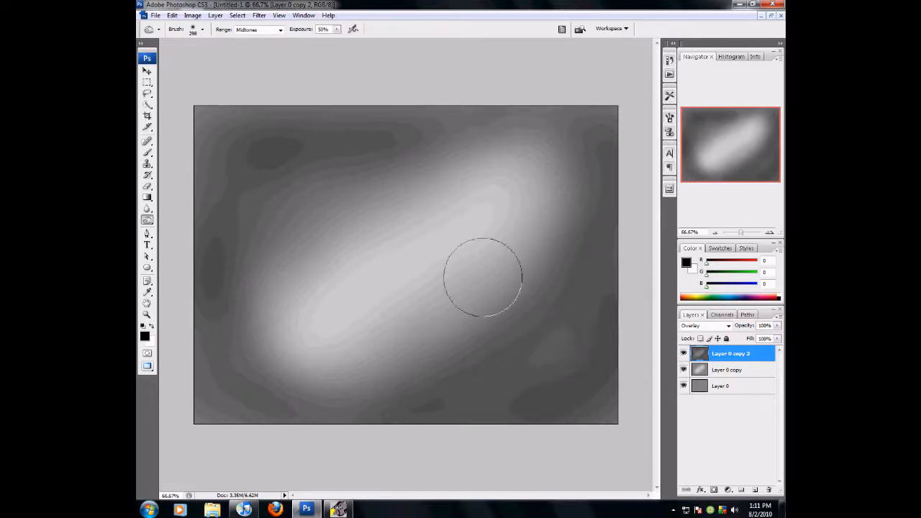
left_click(740, 445)
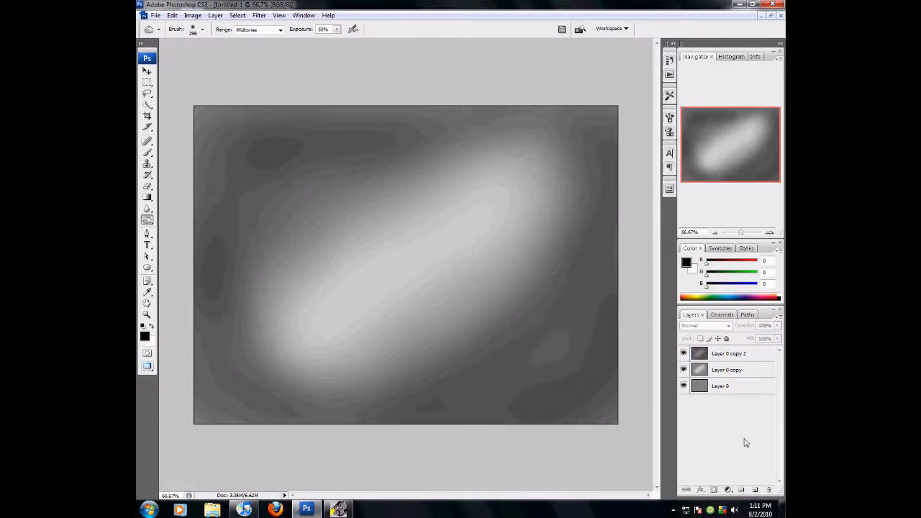
- Open grunge01_1280x800_01 from the Desktop, assigning the working RGB profile sRGB IEC61966-2.1
left_click(156, 15)
left_click(167, 36)
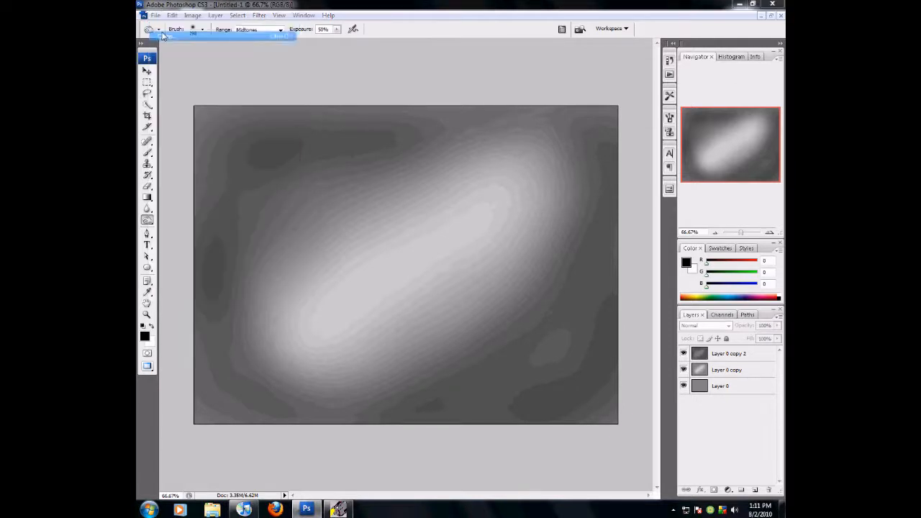
left_click_drag(600, 155, 540, 222)
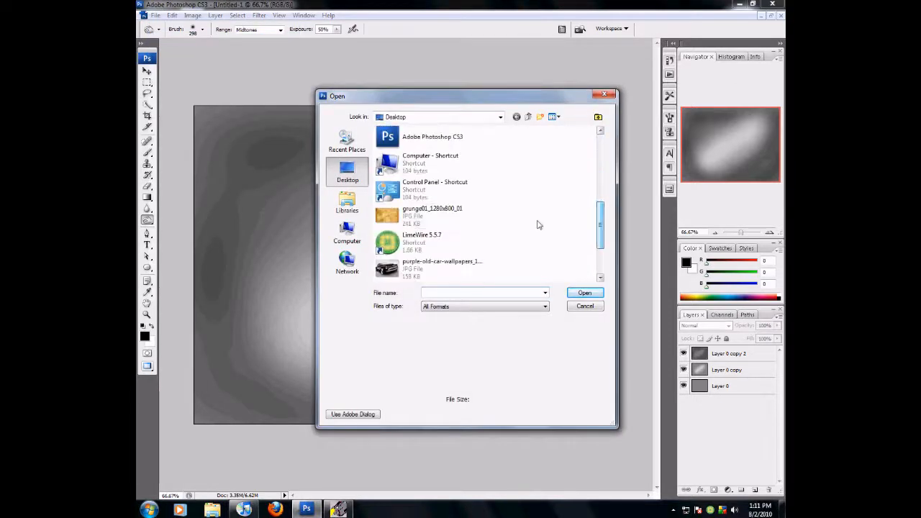
left_click(438, 210)
left_click(596, 295)
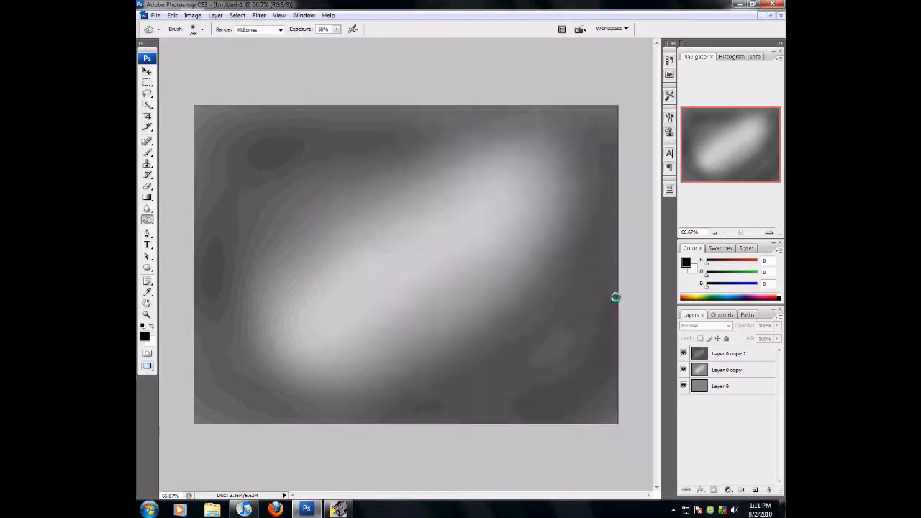
left_click(520, 238)
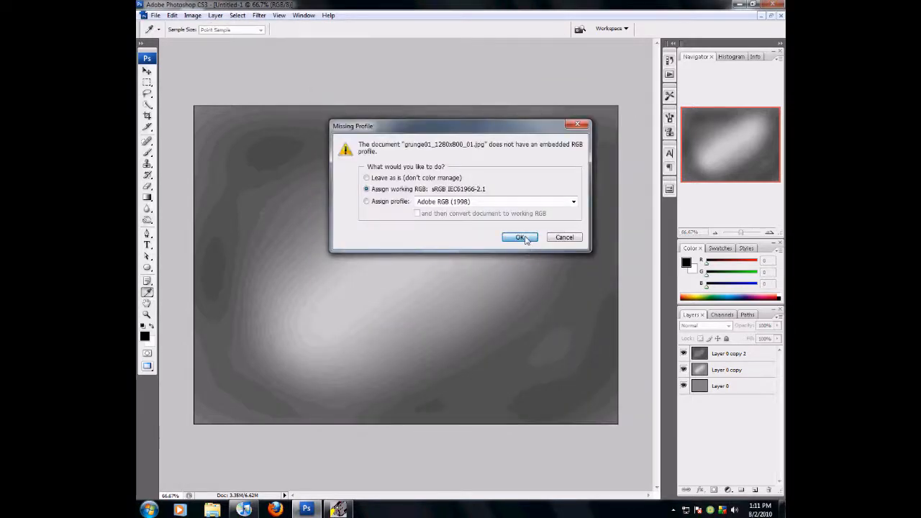
key("o")
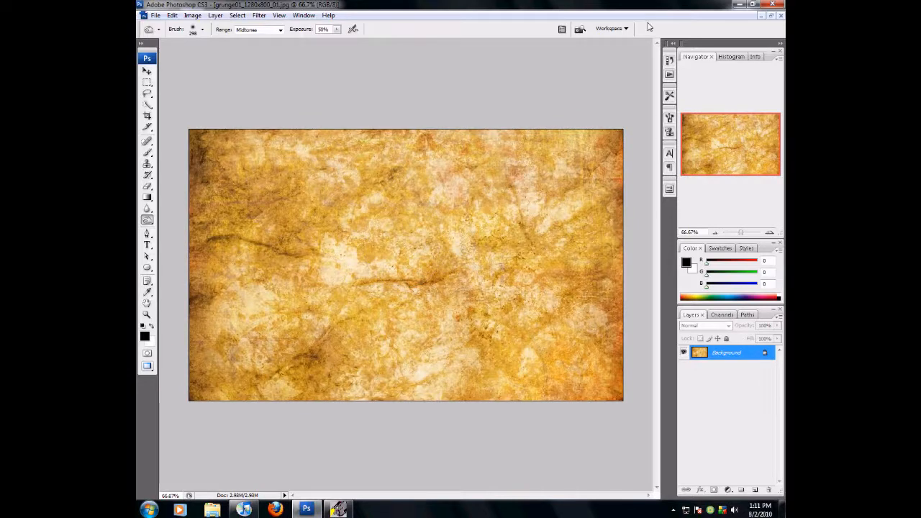
- Desaturate the grunge texture and copy the whole image into the Untitled-1 document as a new layer
key("ctrl+shift+u")
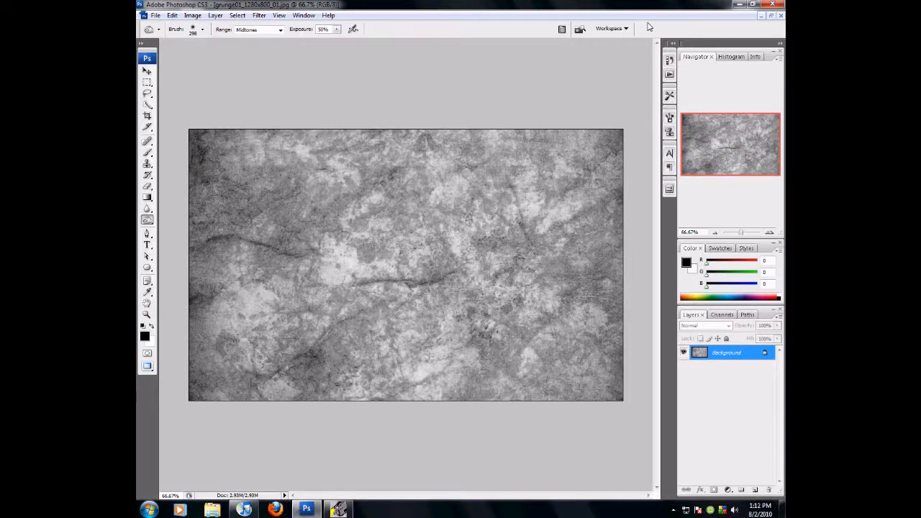
key("ctrl+a")
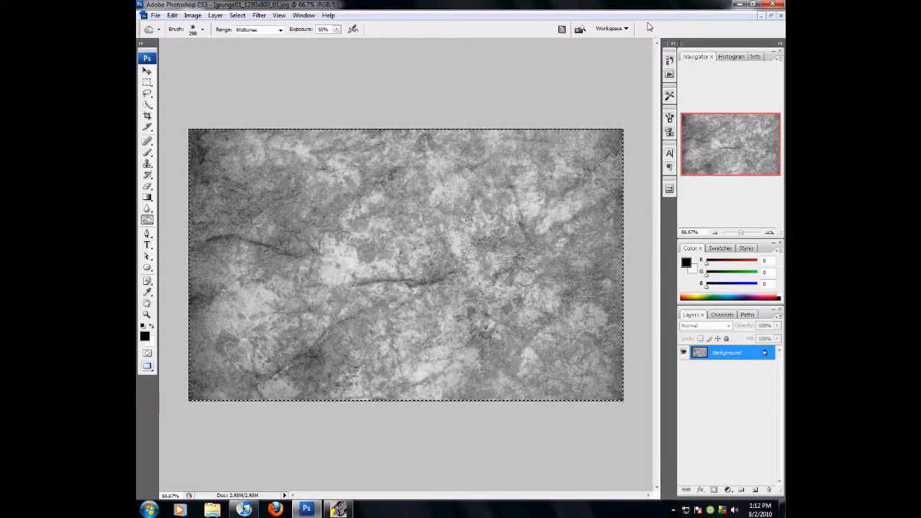
key("ctrl+v")
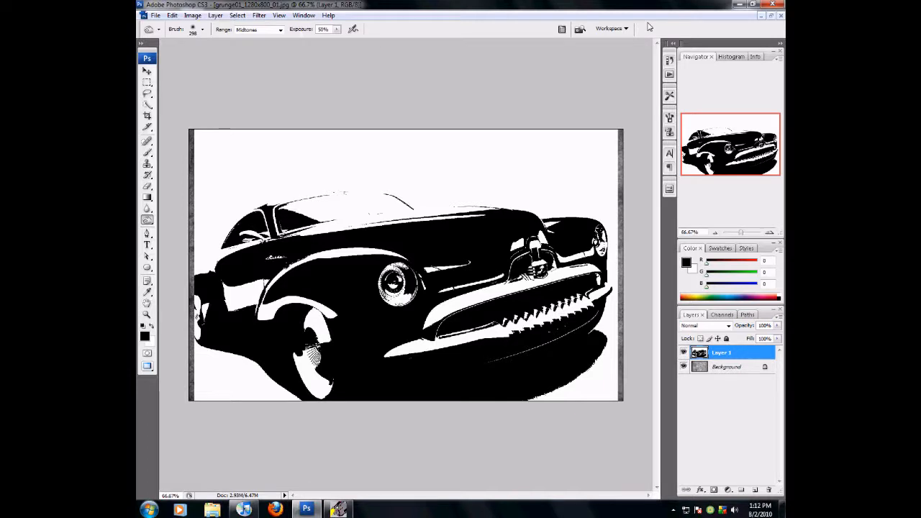
key("ctrl+z")
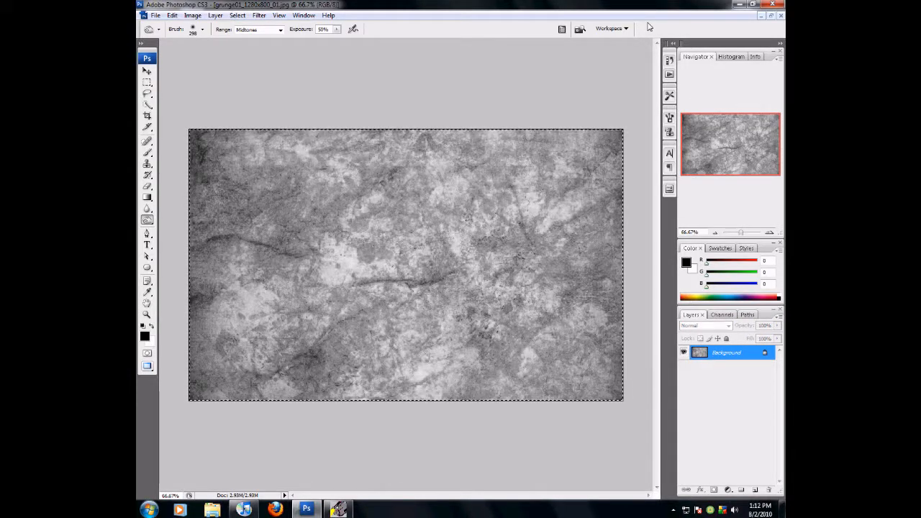
left_click(761, 15)
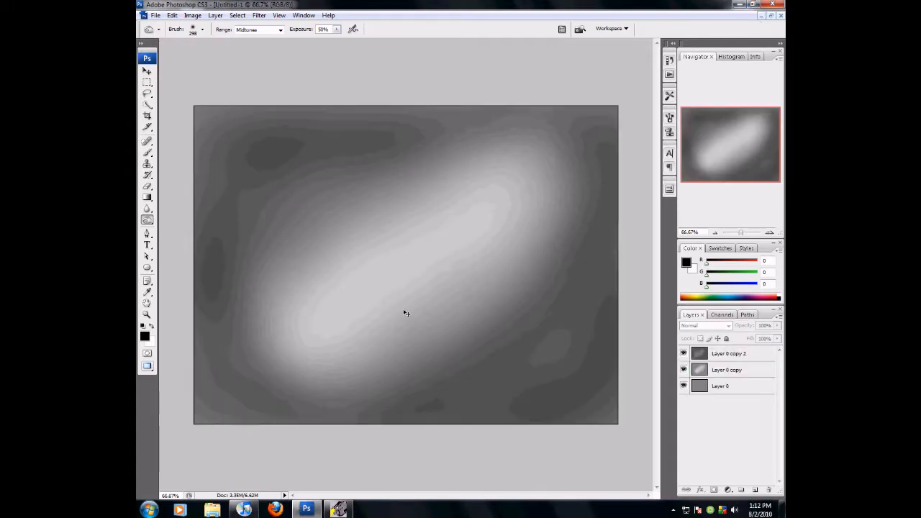
key("ctrl+v")
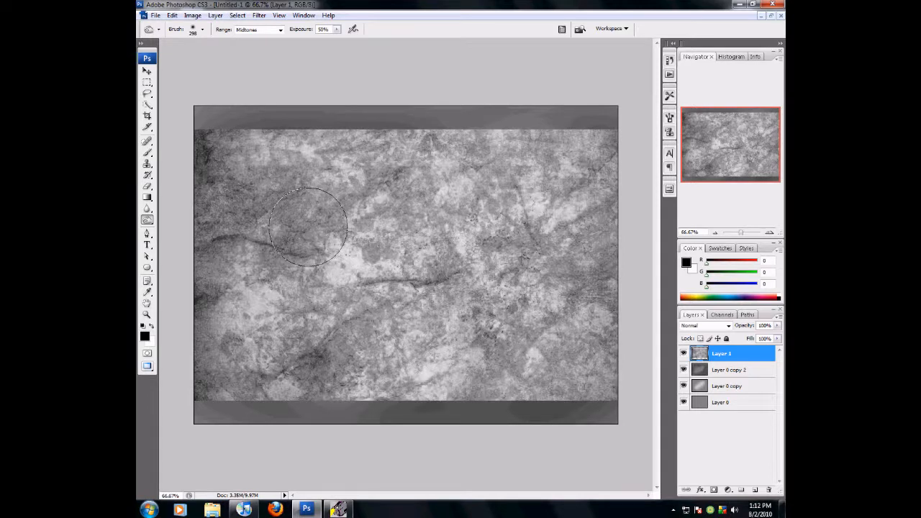
- Stretch the grunge texture on Layer 1 to the top and bottom canvas edges and narrow it to the canvas width
key("ctrl+t")
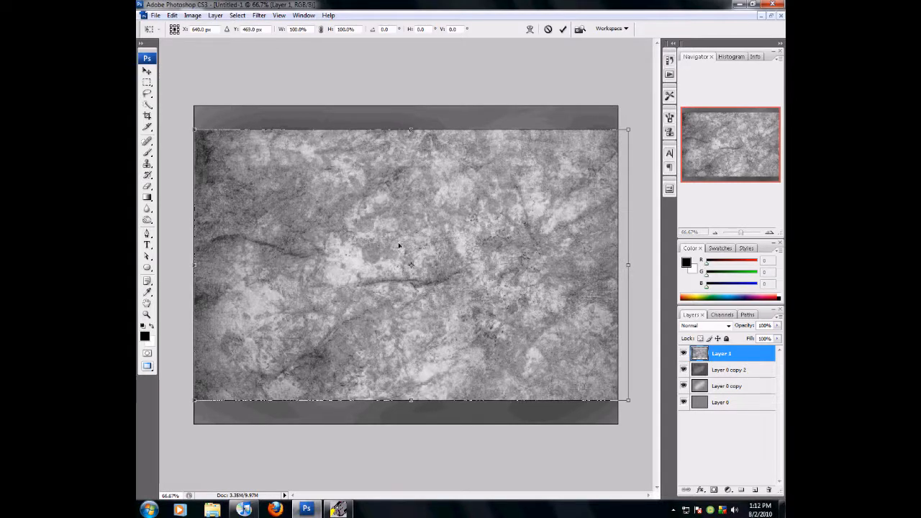
left_click_drag(410, 130, 411, 106)
left_click_drag(411, 400, 415, 426)
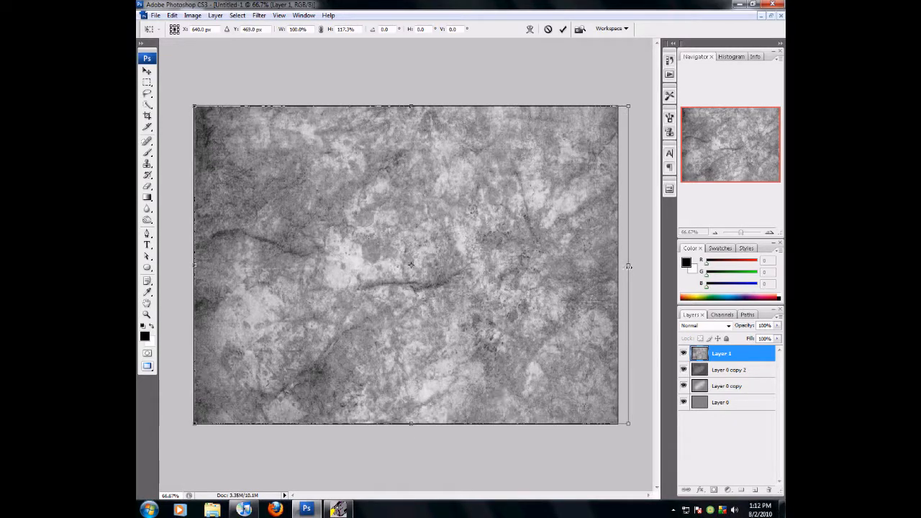
left_click_drag(629, 266, 620, 269)
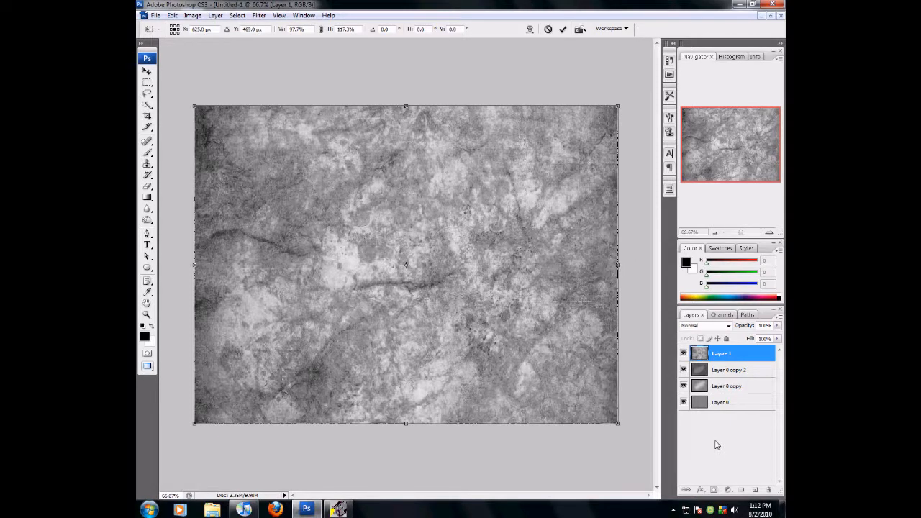
key("Return")
key("o")
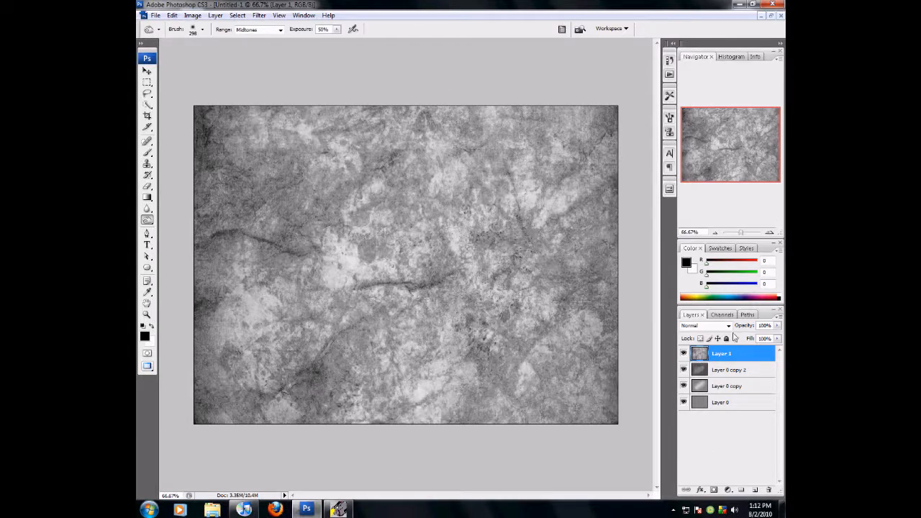
- Set the grunge texture layer's blend mode to Overlay and merge all four layers into one
left_click(729, 326)
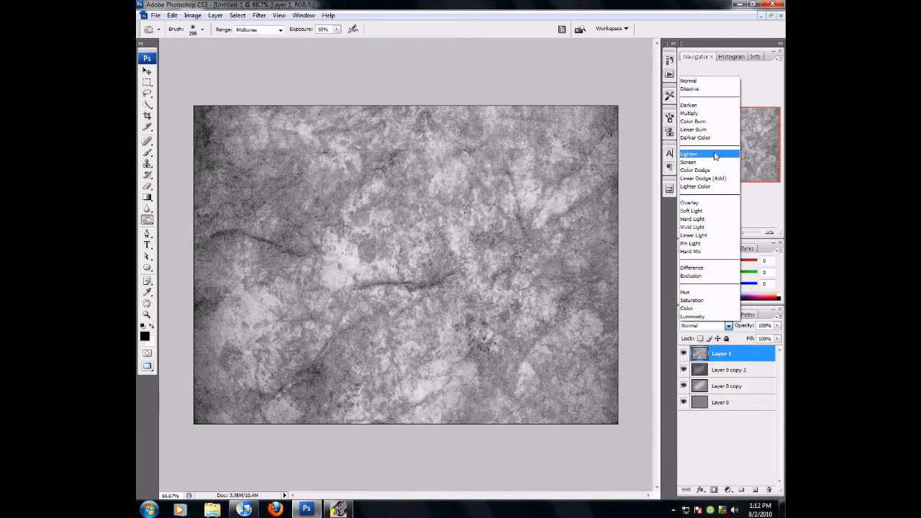
left_click(727, 204)
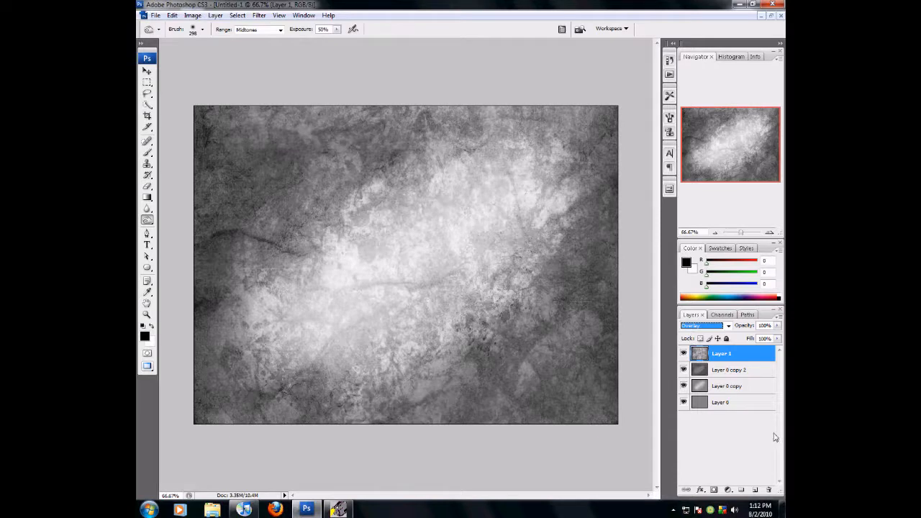
left_click(735, 406, "shift")
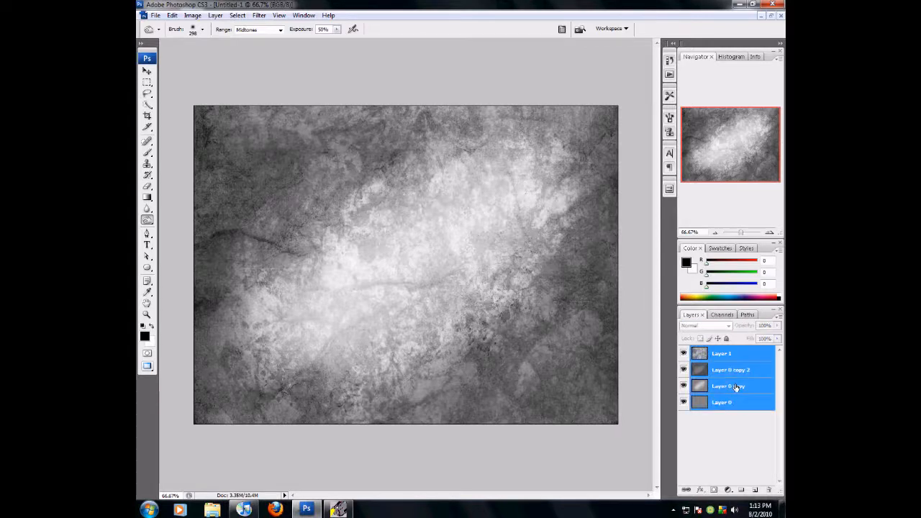
right_click(736, 388)
left_click(725, 364)
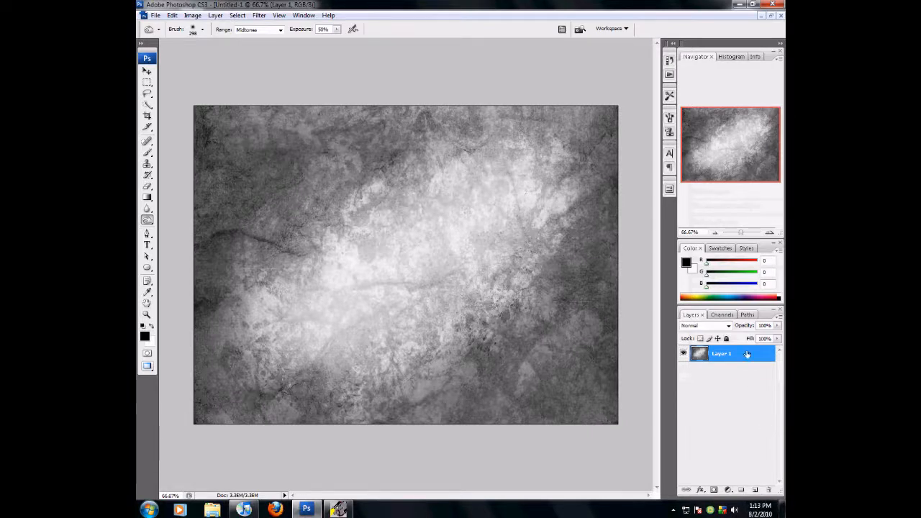
- Colorize the merged background purple with a Hue/Saturation adjustment, using hue 282 and saturation 52
left_click(194, 15)
mouse_move(274, 41)
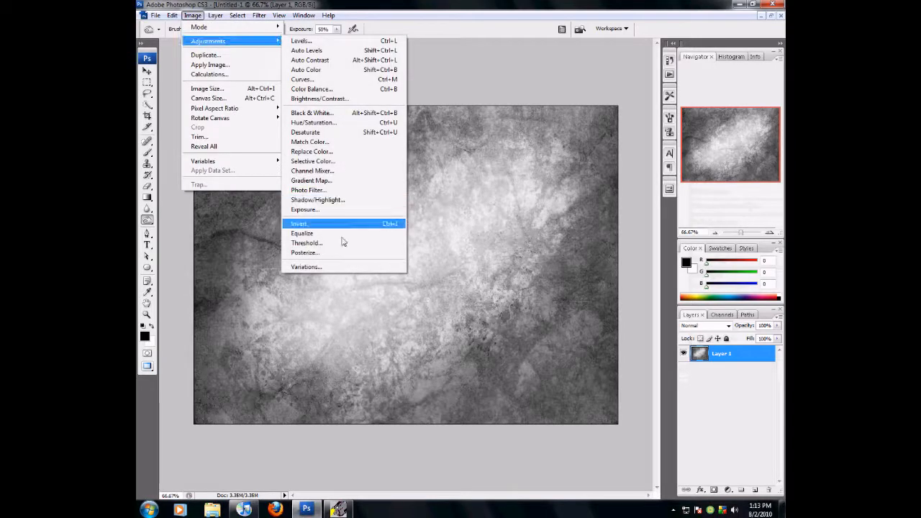
left_click(313, 122)
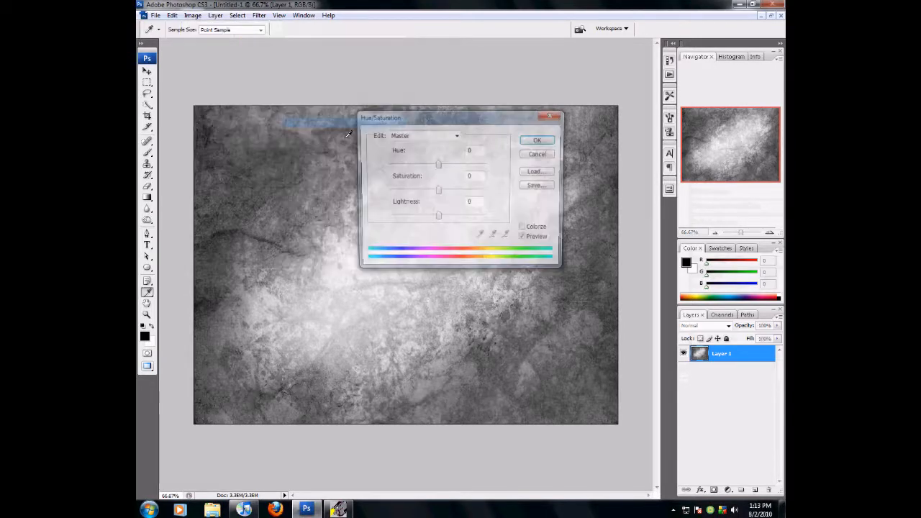
left_click(524, 229)
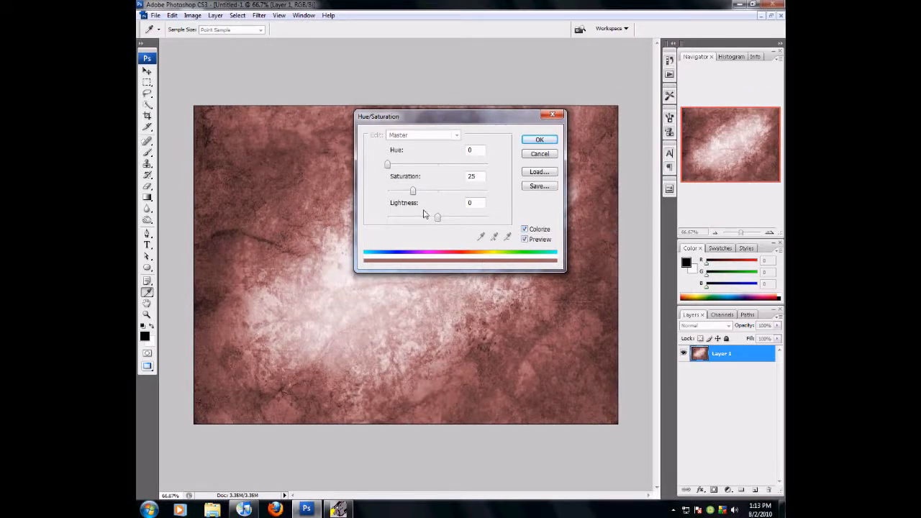
left_click_drag(412, 191, 440, 195)
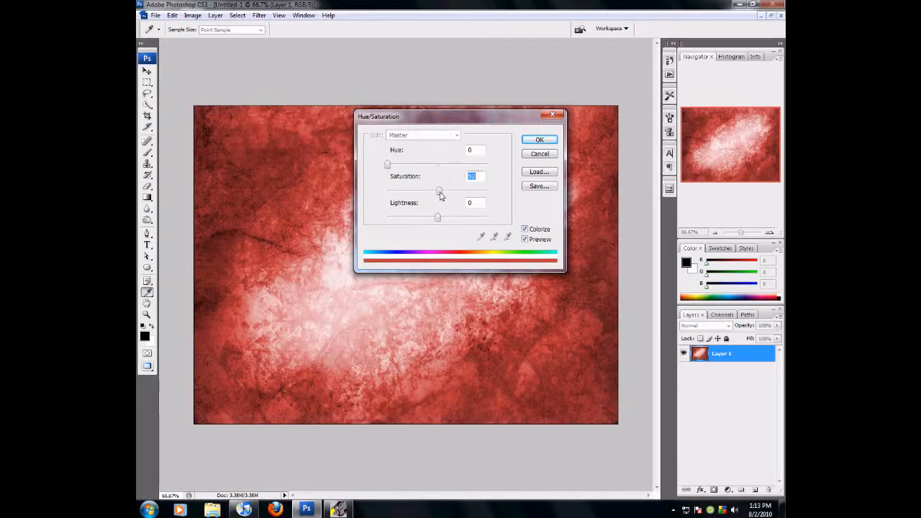
left_click_drag(389, 165, 467, 170)
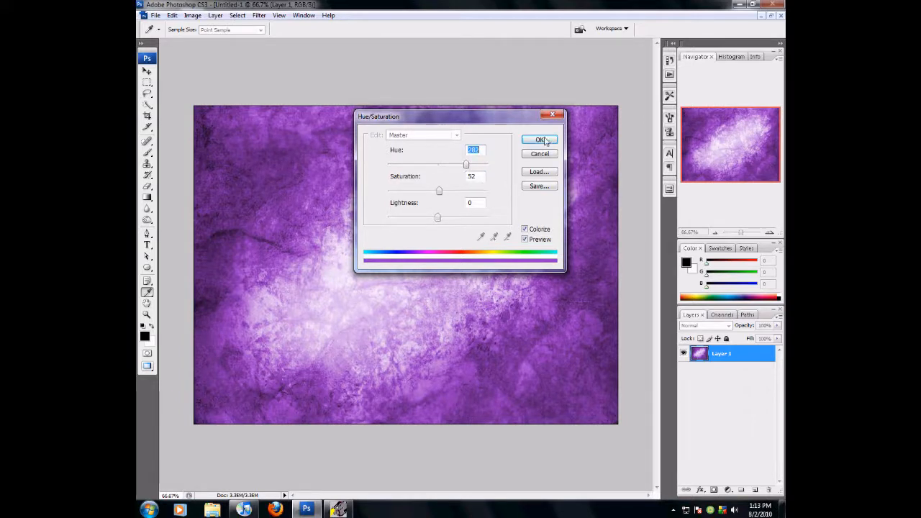
left_click(544, 141)
key("o")
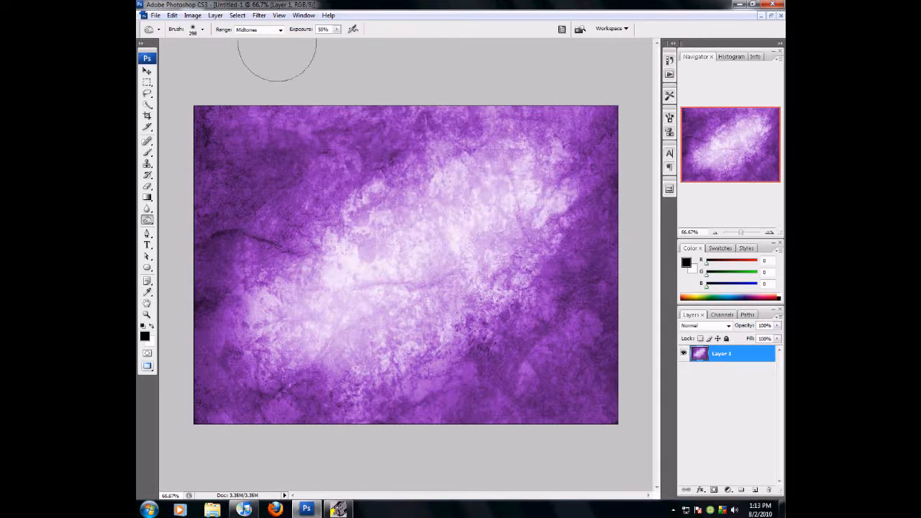
- Add 51.85% monochromatic Gaussian noise to the purple background
left_click(260, 16)
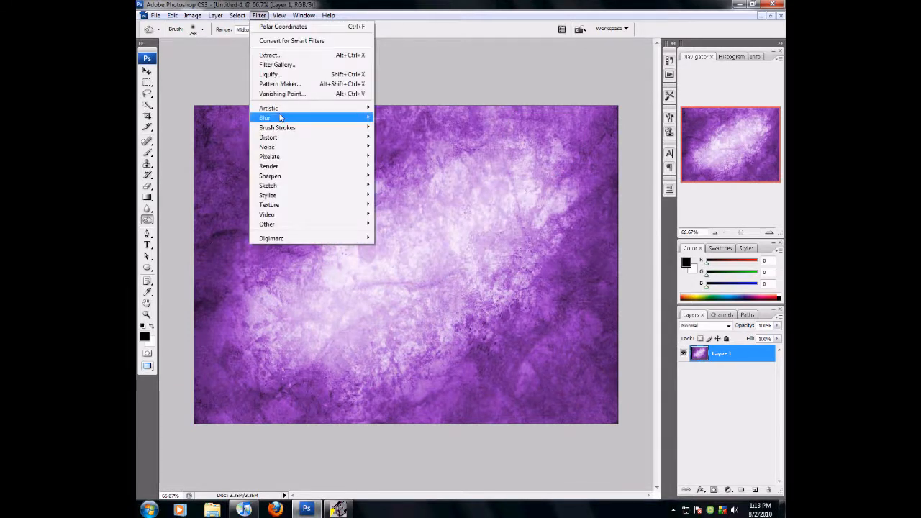
mouse_move(282, 147)
left_click(397, 147)
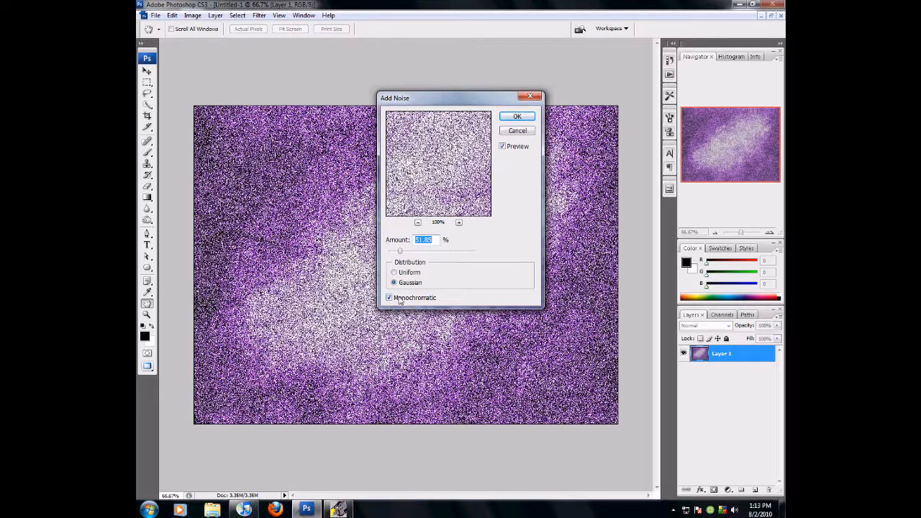
left_click(517, 117)
key("o")
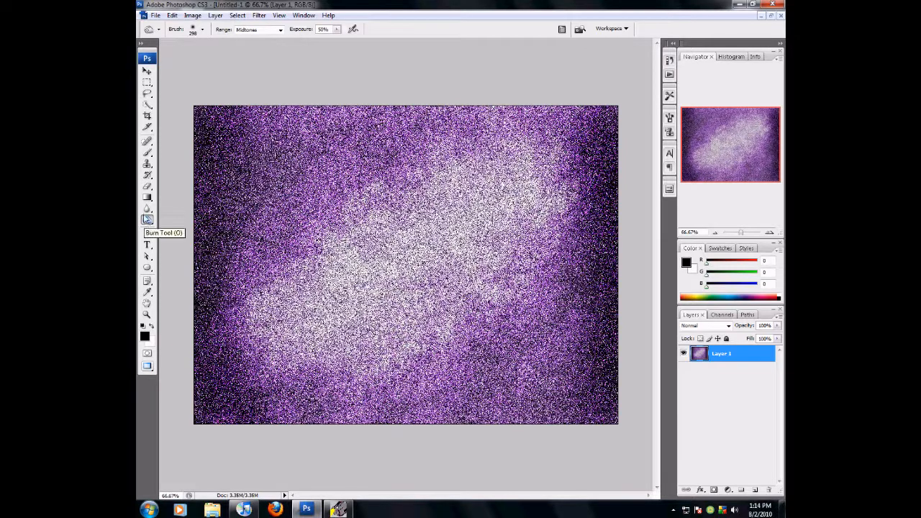
- Paint soft black over the side edges and the upper-left and lower-right corners of the canvas with the Brush tool in Darken mode
left_click(145, 221)
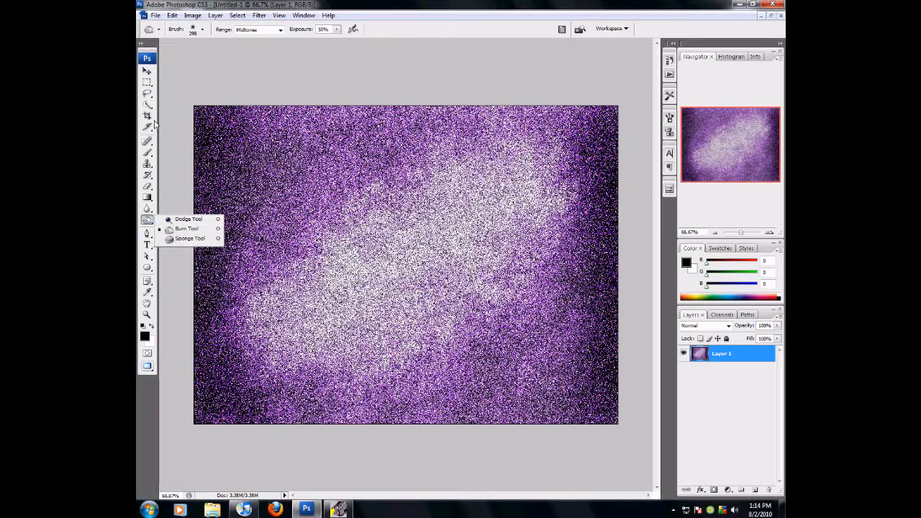
left_click(147, 152)
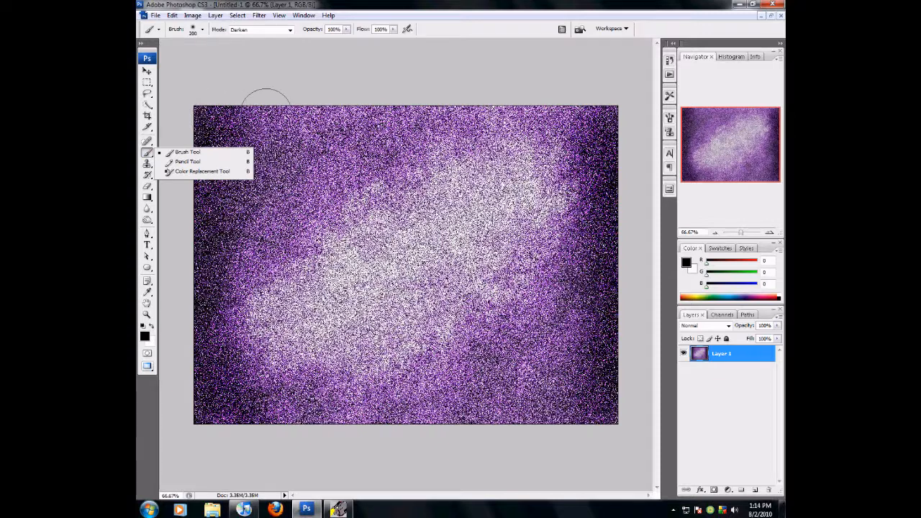
mouse_move(301, 111)
left_mouse_down()
mouse_move(207, 136)
mouse_move(198, 203)
mouse_move(206, 427)
left_mouse_up()
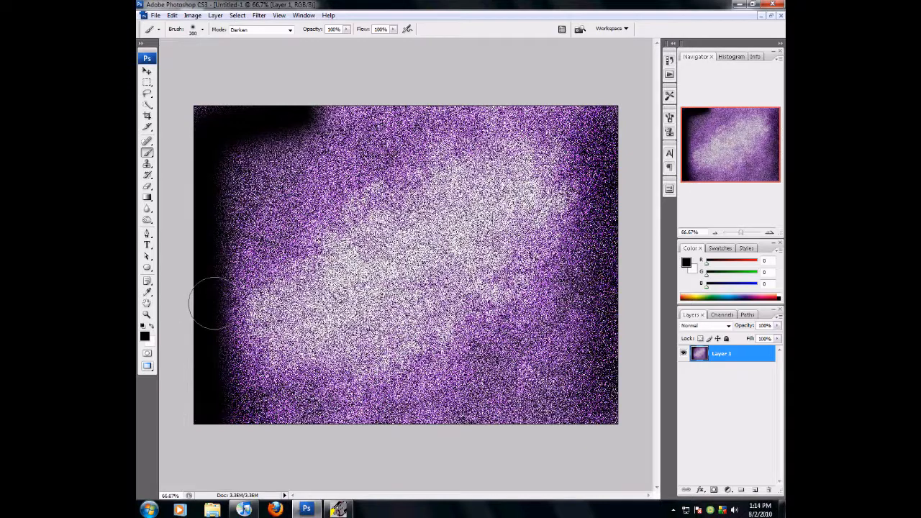
mouse_move(216, 214)
left_mouse_down()
mouse_move(214, 190)
mouse_move(231, 156)
mouse_move(313, 103)
mouse_move(439, 111)
left_mouse_up()
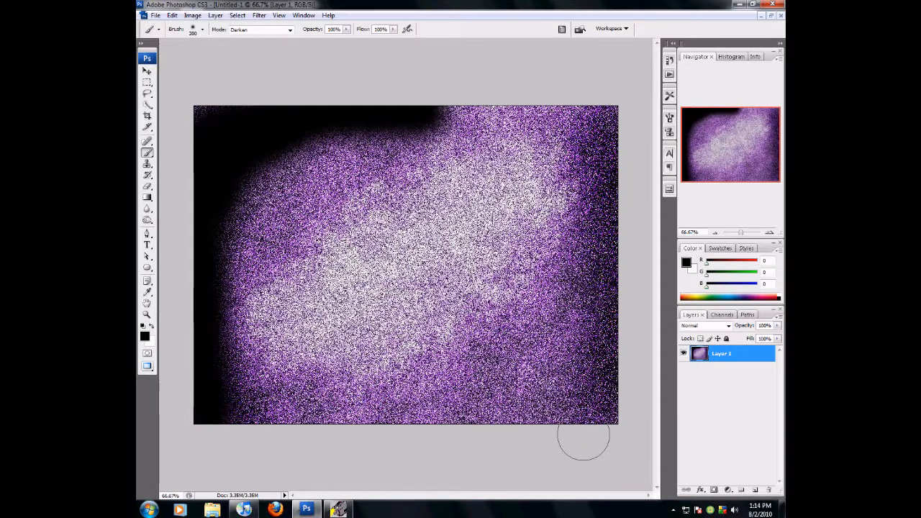
mouse_move(612, 117)
left_mouse_down()
mouse_move(620, 385)
mouse_move(611, 430)
mouse_move(572, 444)
mouse_move(459, 424)
mouse_move(632, 416)
mouse_move(426, 419)
mouse_move(550, 404)
mouse_move(588, 369)
mouse_move(617, 160)
mouse_move(621, 290)
mouse_move(612, 135)
left_mouse_up()
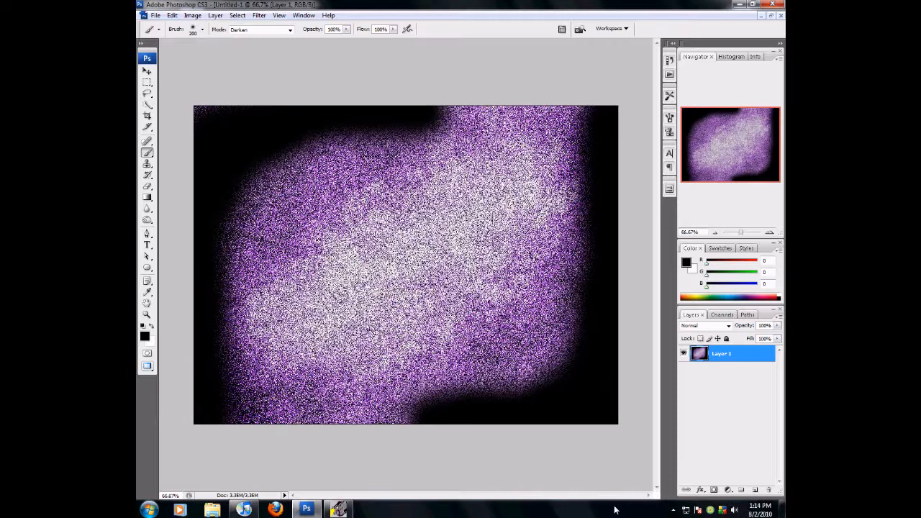
- Fill a new layer with a linear red-to-green gradient running from the canvas bottom to its top, and desaturate it
left_click(726, 436)
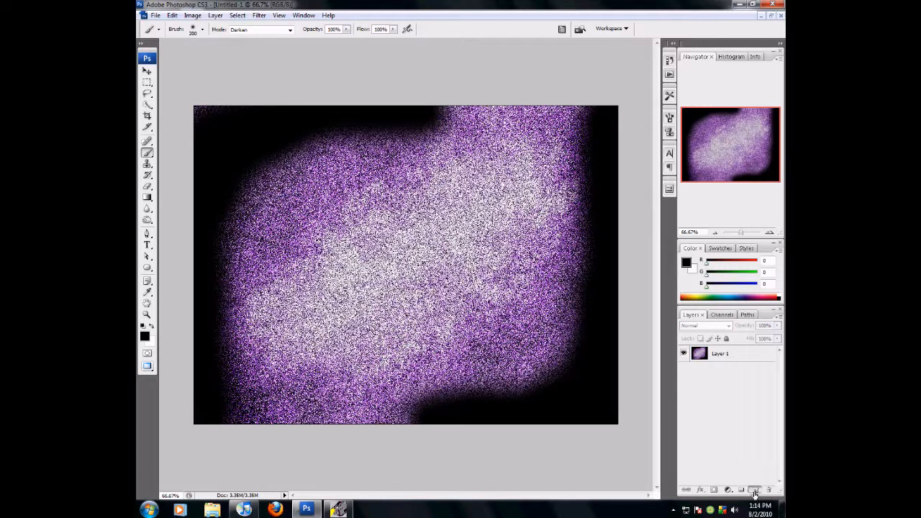
left_click(754, 491)
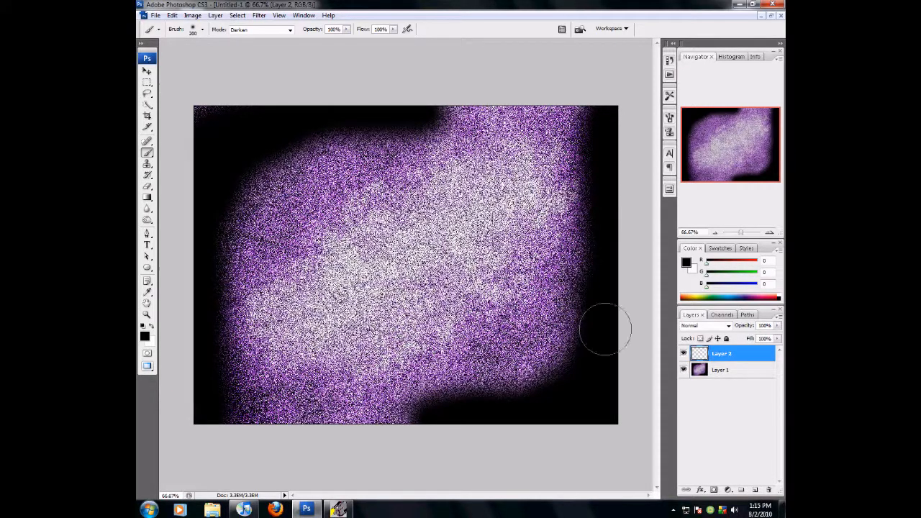
left_click(142, 199)
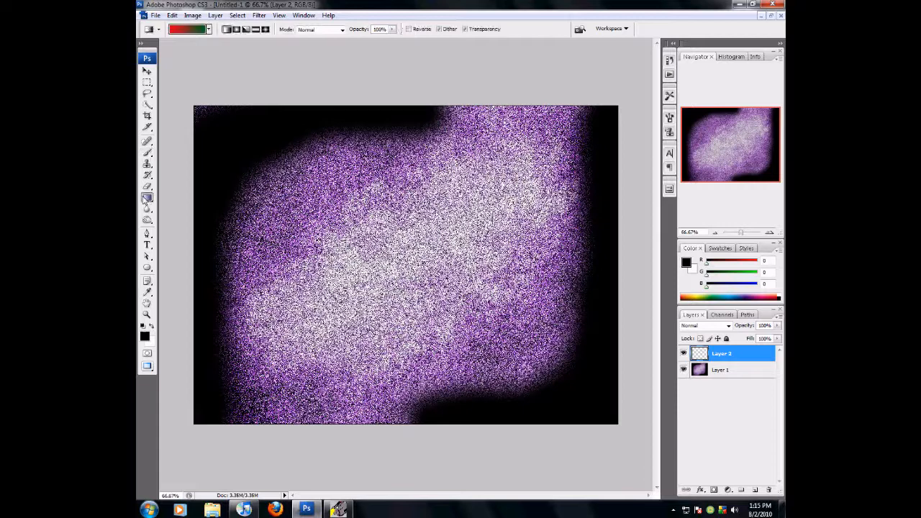
left_click(208, 29)
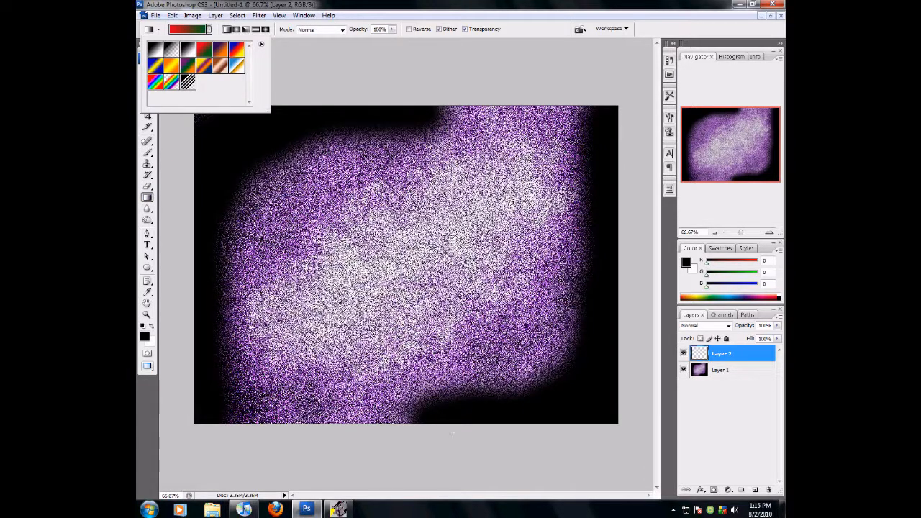
left_click_drag(449, 430, 438, 96)
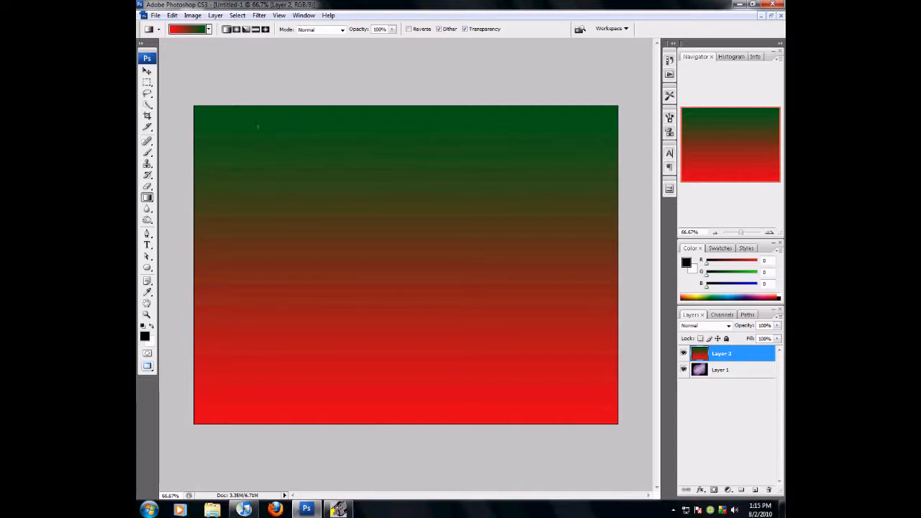
key("ctrl+shift+u")
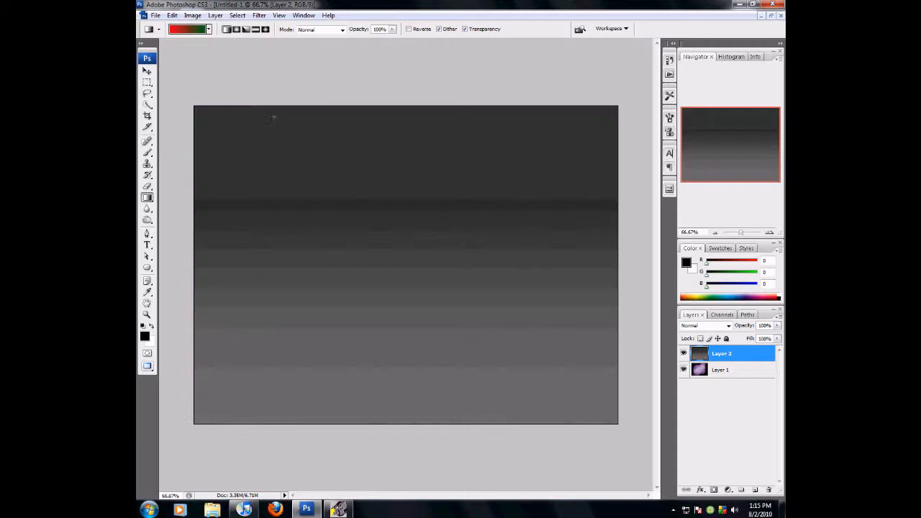
- Apply a Square Wave distortion to the gray gradient with wavelength 120 to 120, amplitude 34 to 35 and Repeat Edge Pixels
left_click(259, 15)
mouse_move(285, 137)
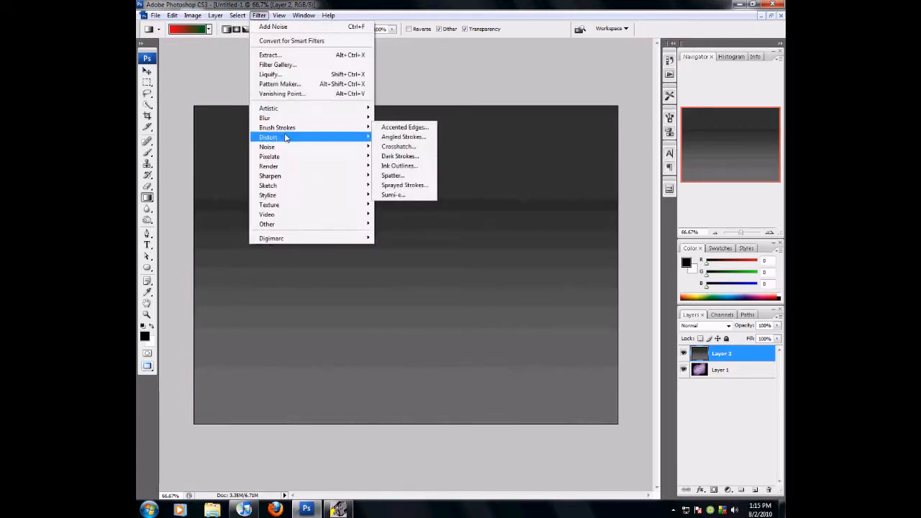
left_click(403, 242)
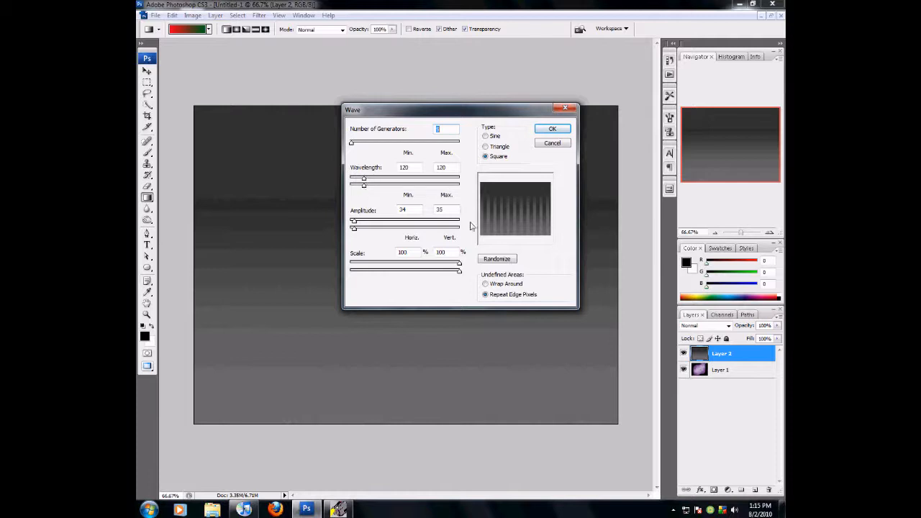
left_click(556, 133)
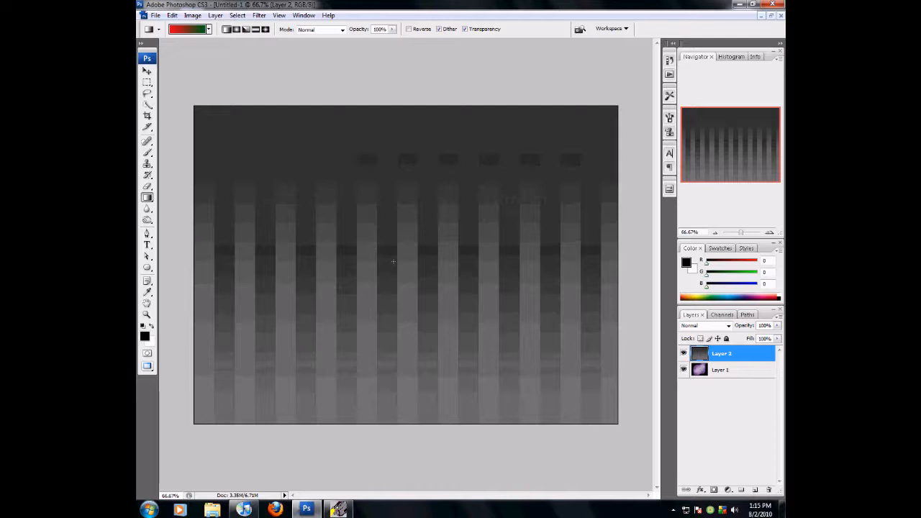
- Turn the vertical bars on Layer 2 into radiating rays with the Polar Coordinates filter set to Rectangular to Polar
left_click(266, 18)
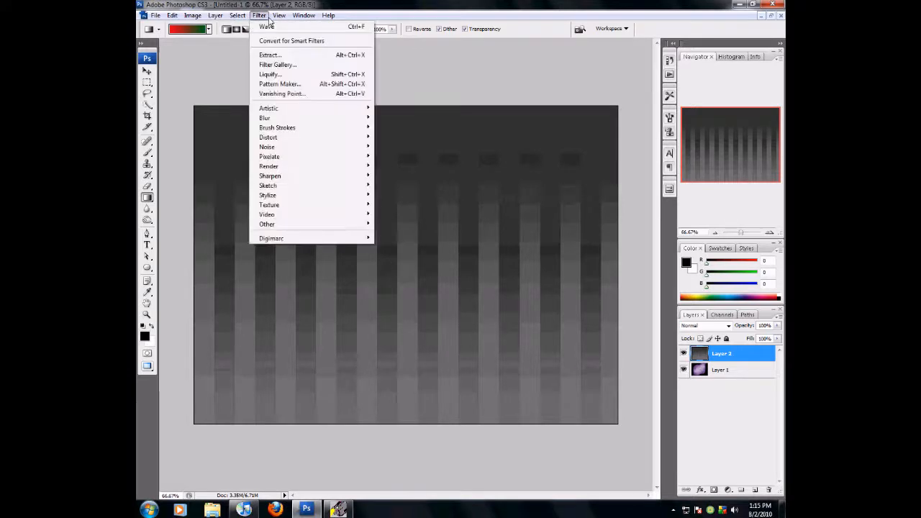
mouse_move(285, 141)
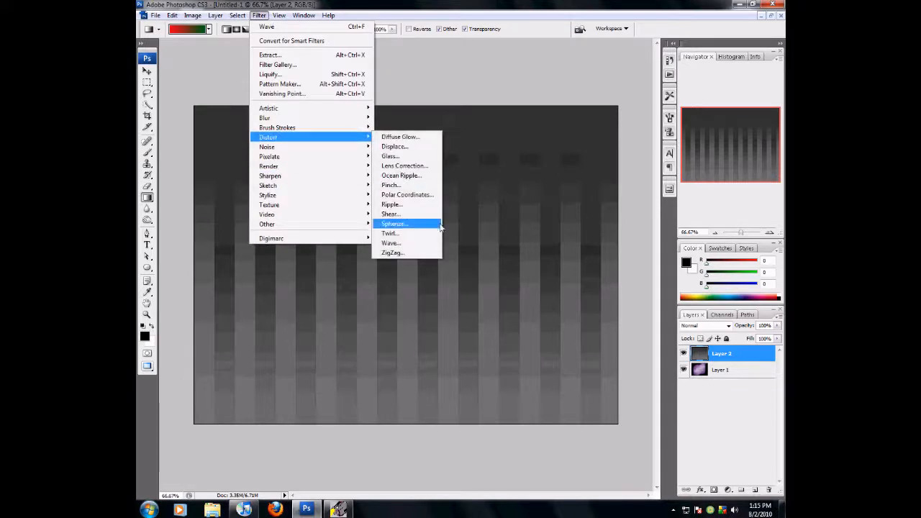
left_click(434, 196)
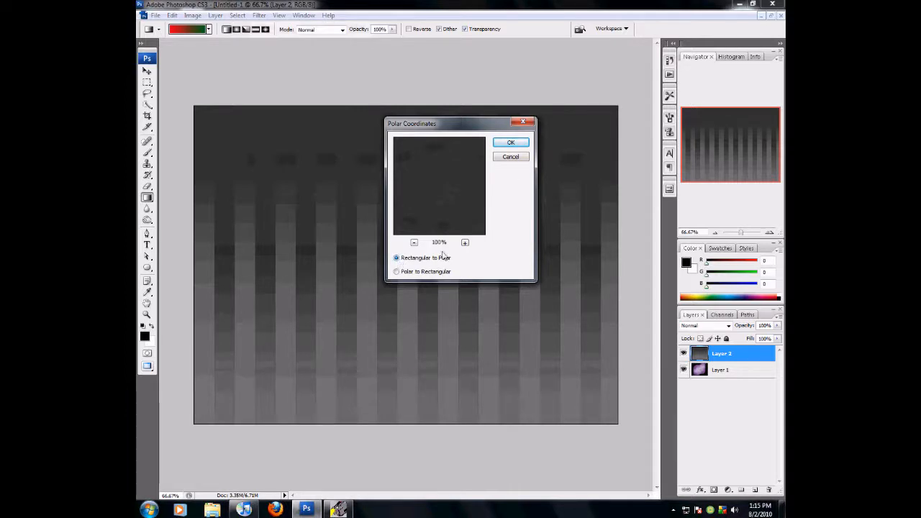
left_click(511, 142)
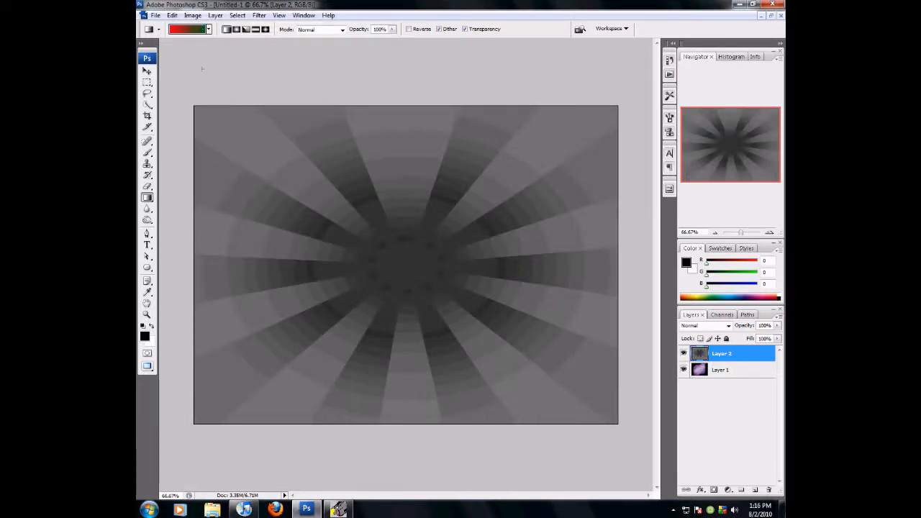
- Colorize the gray sunburst on Layer 2 vivid red with Hue/Saturation, using Colorize at hue 0 and a strongly raised saturation
left_click(178, 19)
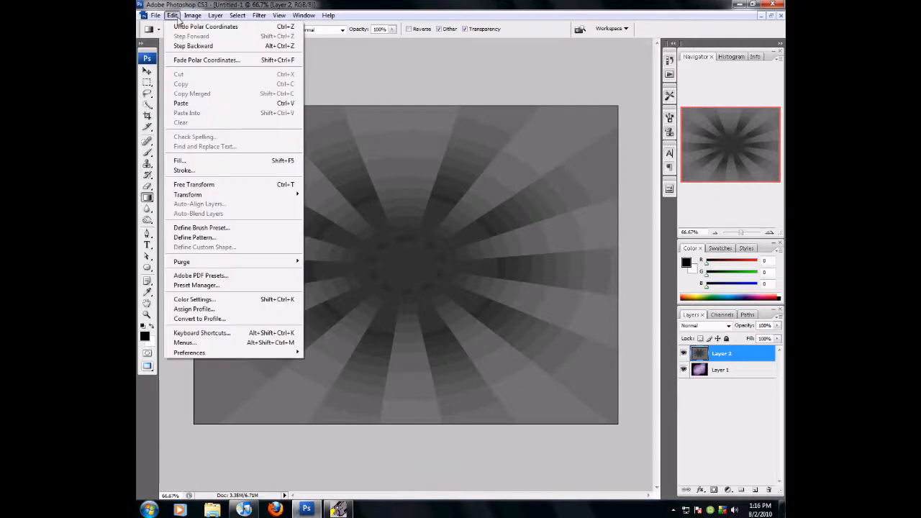
mouse_move(193, 16)
mouse_move(201, 41)
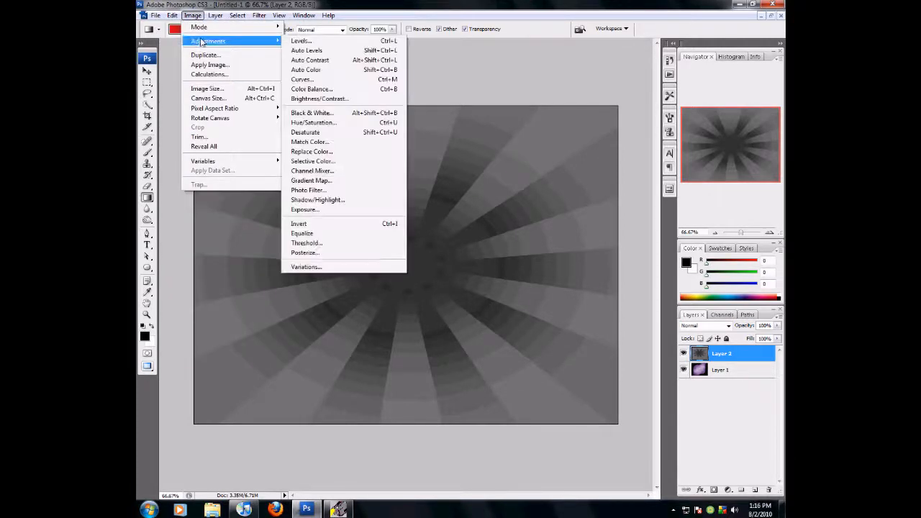
left_click(335, 123)
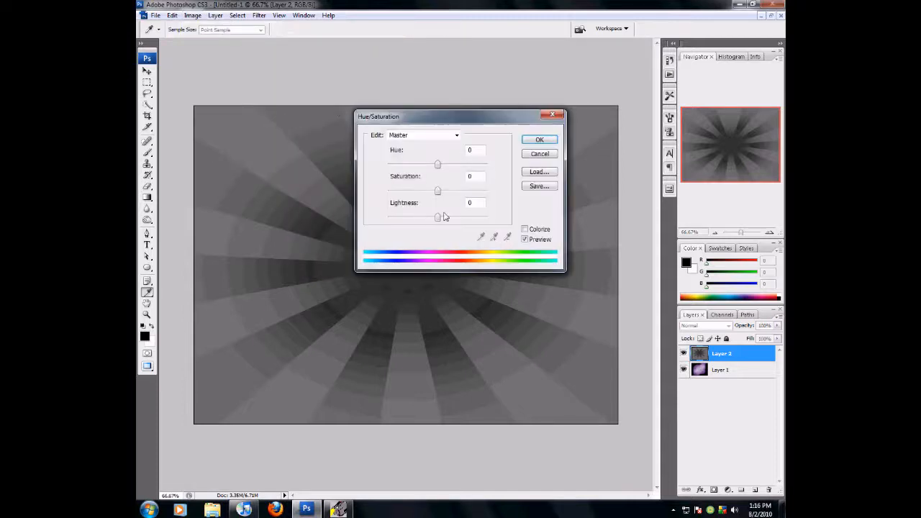
left_click(524, 229)
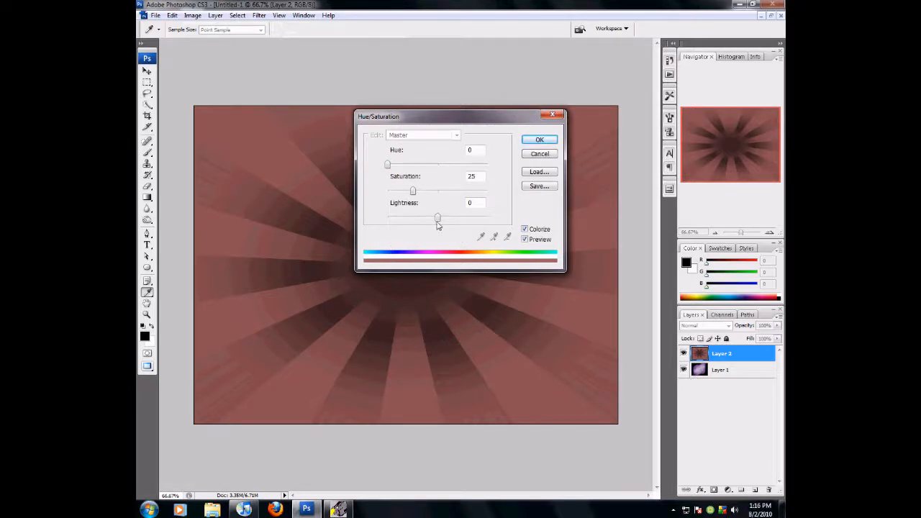
left_click_drag(409, 192, 466, 191)
left_click(541, 141)
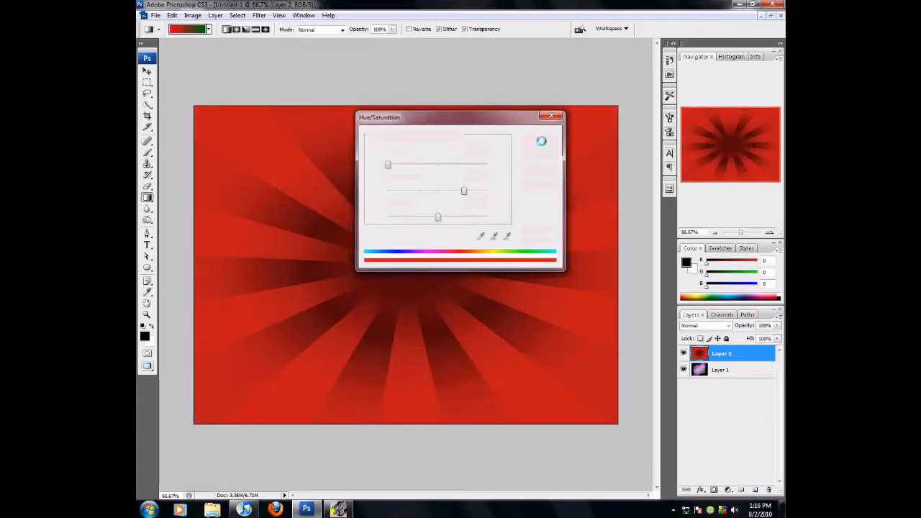
- Compare Overlay and Multiply as the blending mode of Layer 2 and settle on Overlay
left_click(729, 325)
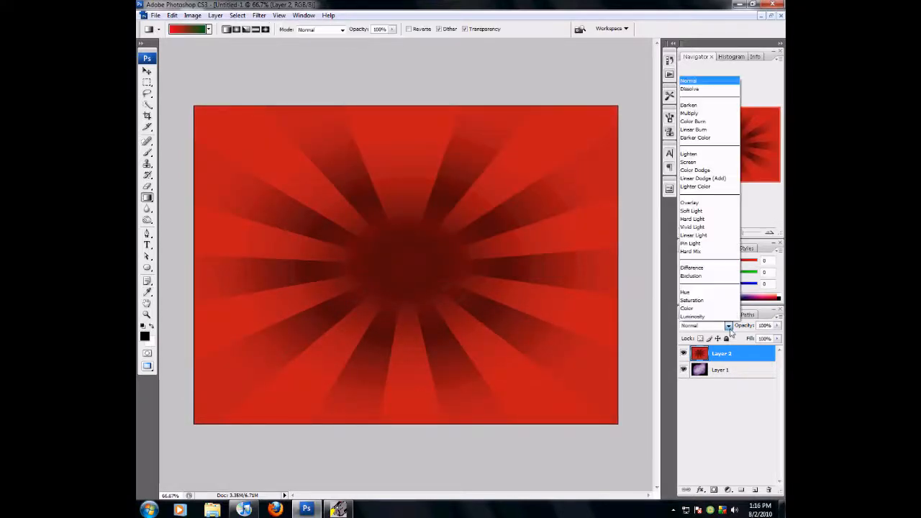
left_click(725, 208)
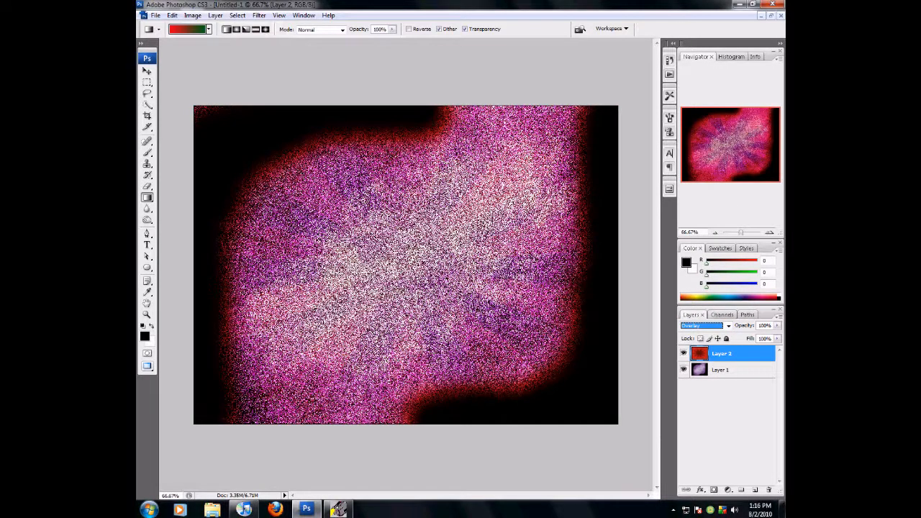
left_click(727, 326)
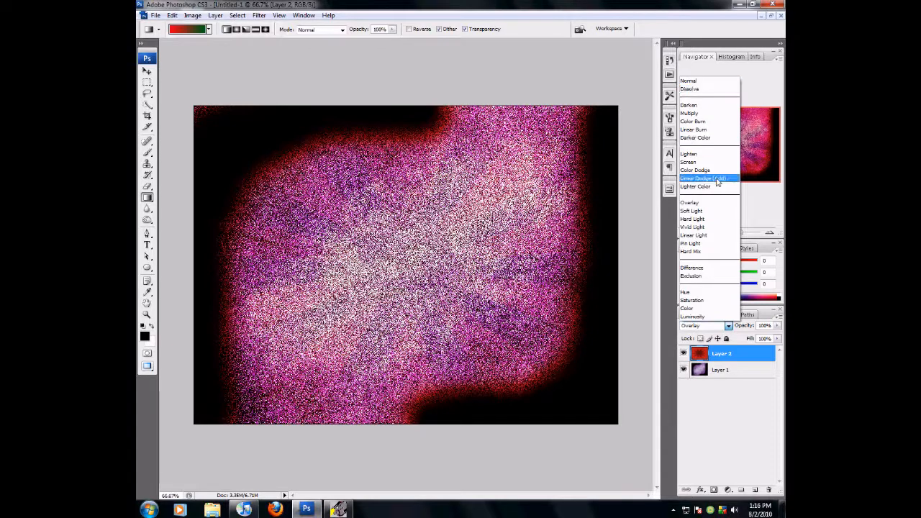
left_click(707, 113)
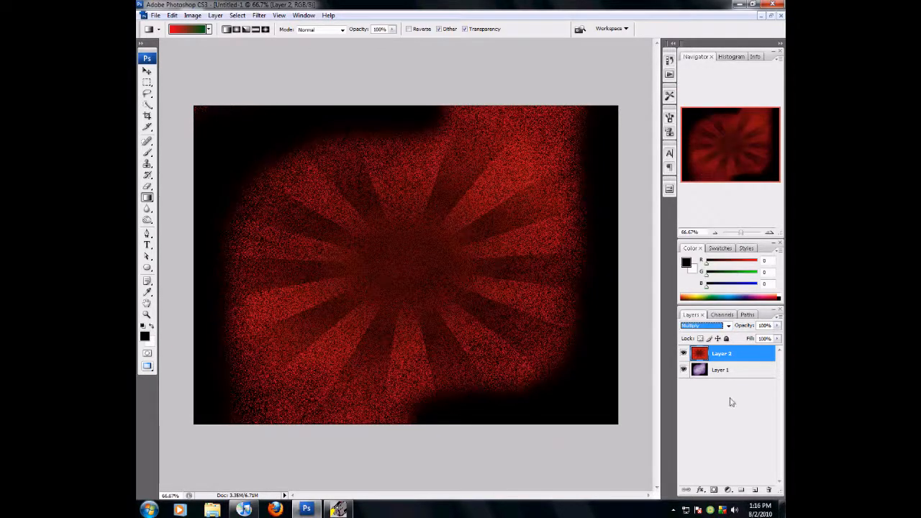
left_click(723, 326)
left_click(730, 275)
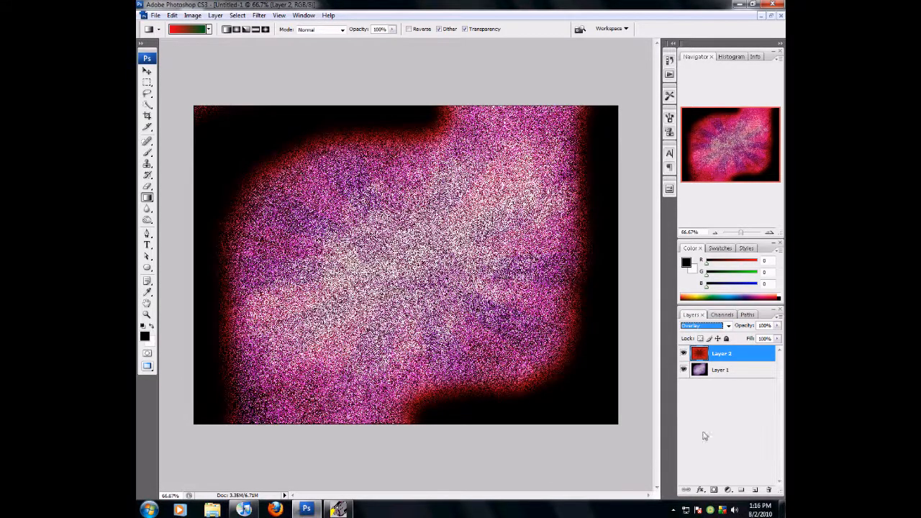
left_click(739, 4)
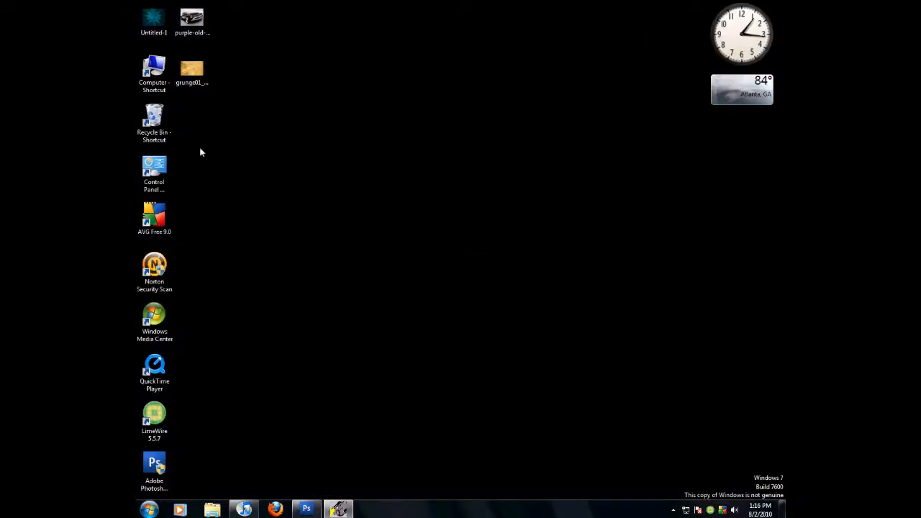
left_click(306, 509)
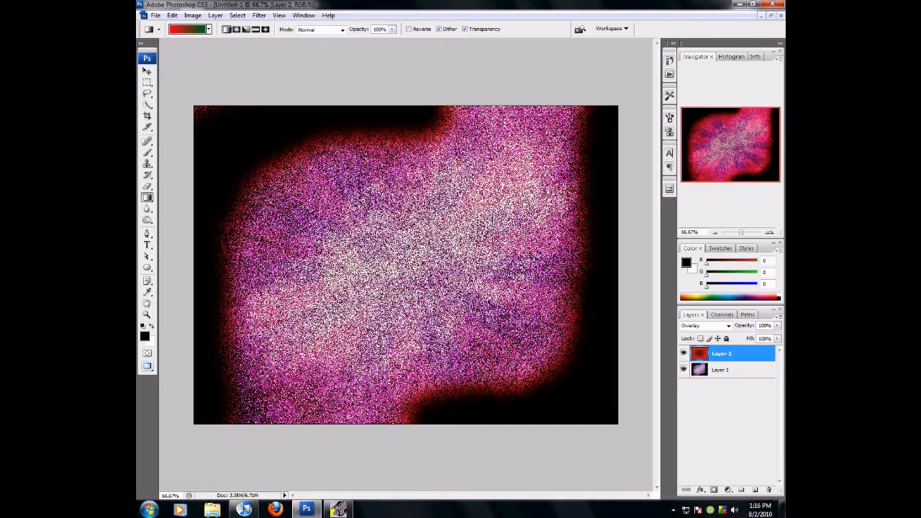
- Set the opacity of the purple background on Layer 1 to 70%
left_click(737, 370)
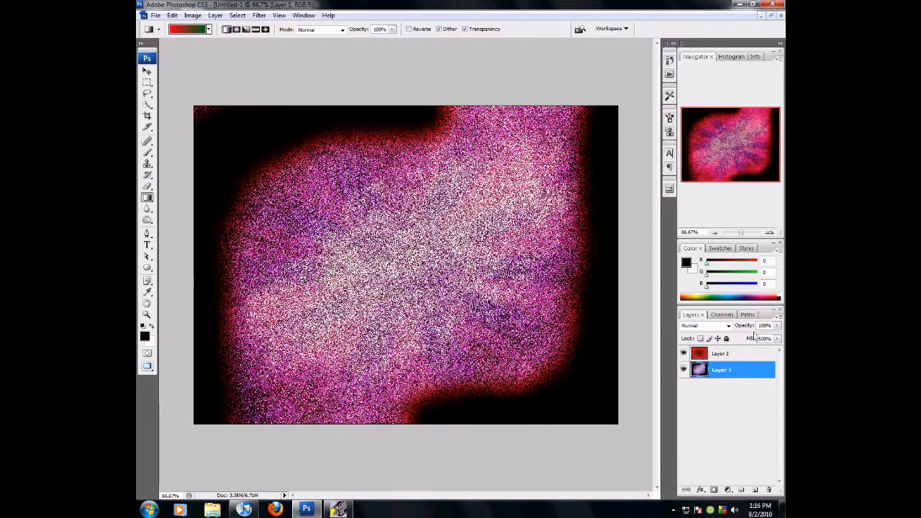
left_click_drag(777, 328, 744, 343)
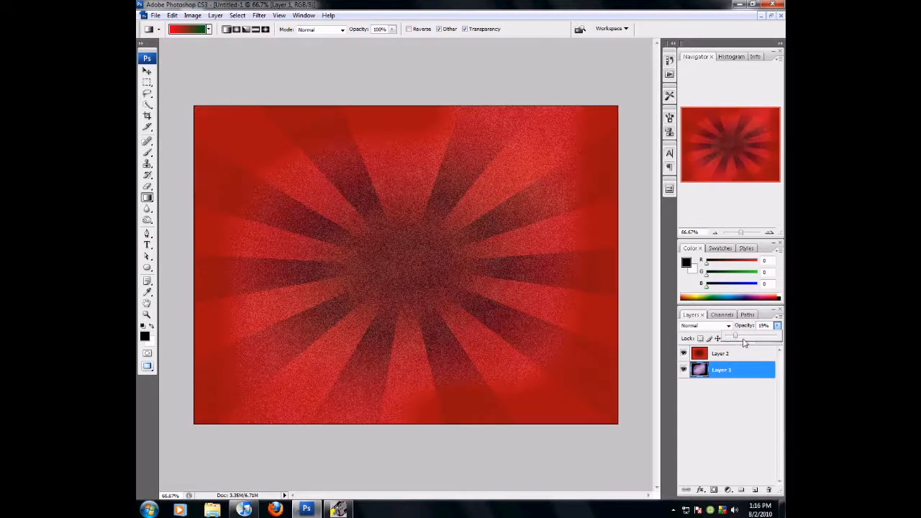
left_click_drag(744, 343, 764, 338)
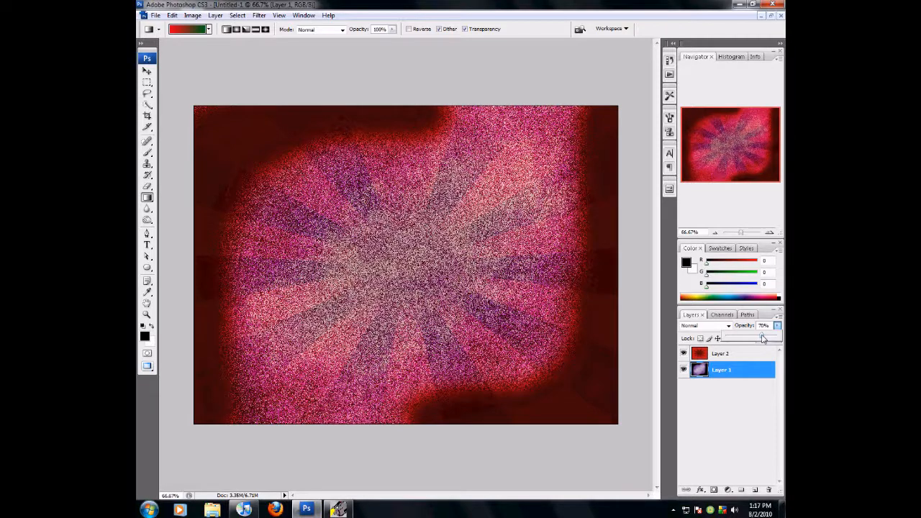
left_click(748, 424)
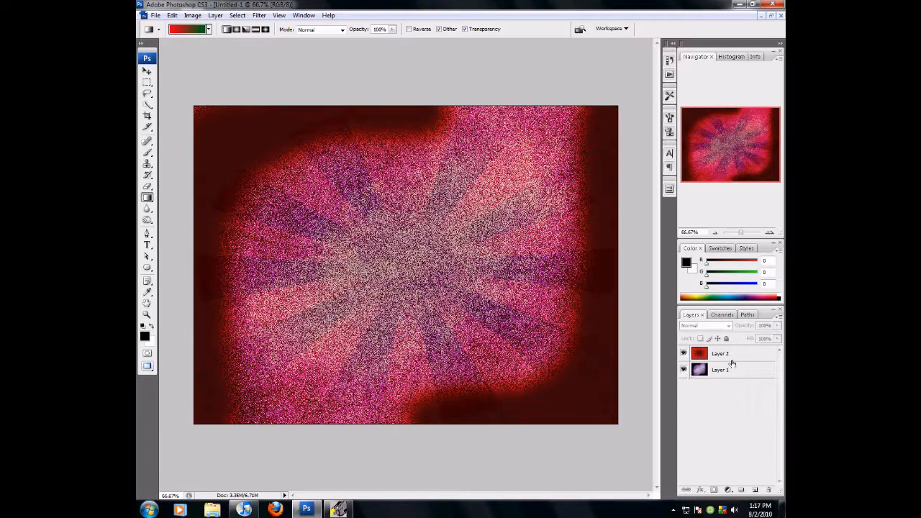
- Open purple-old-car-wallpapers_10176_1600x1200 from the Desktop, assigning the working RGB profile sRGB IEC61966-2.1
left_click(761, 15)
left_click(143, 15)
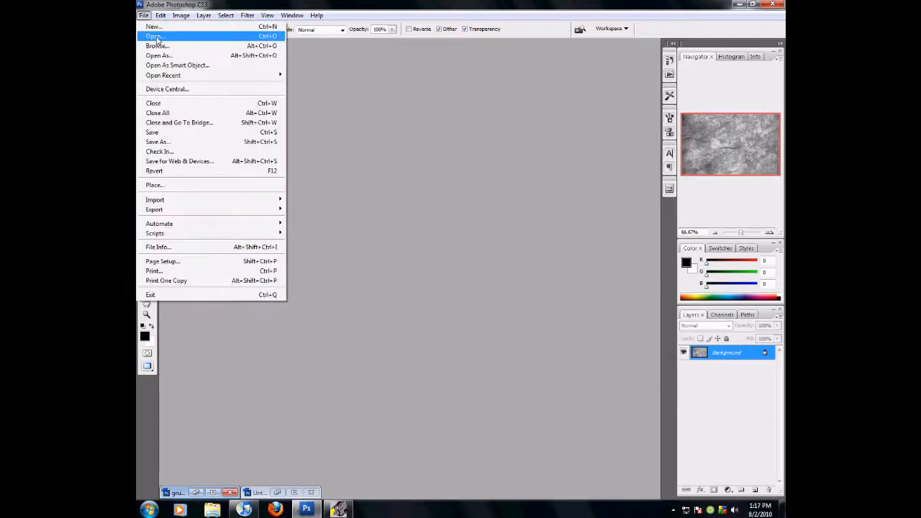
left_click(155, 41)
left_click_drag(599, 152, 599, 237)
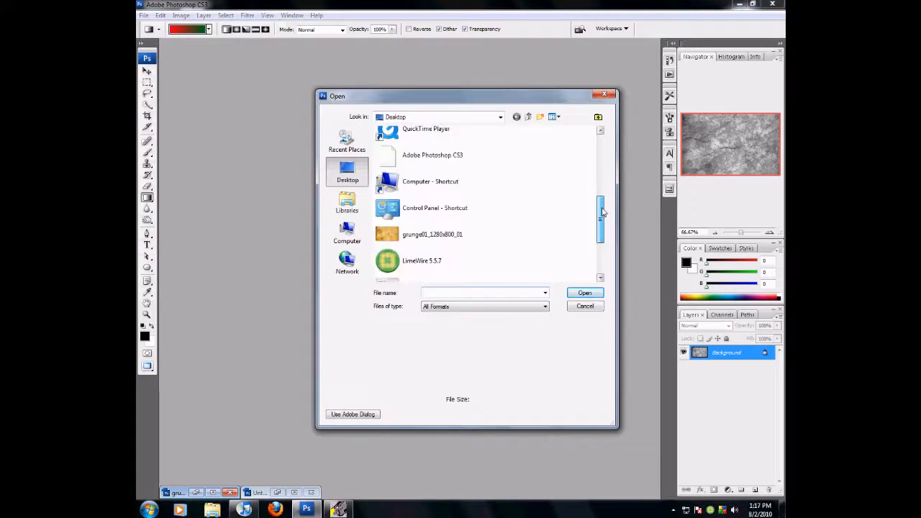
left_click(434, 214)
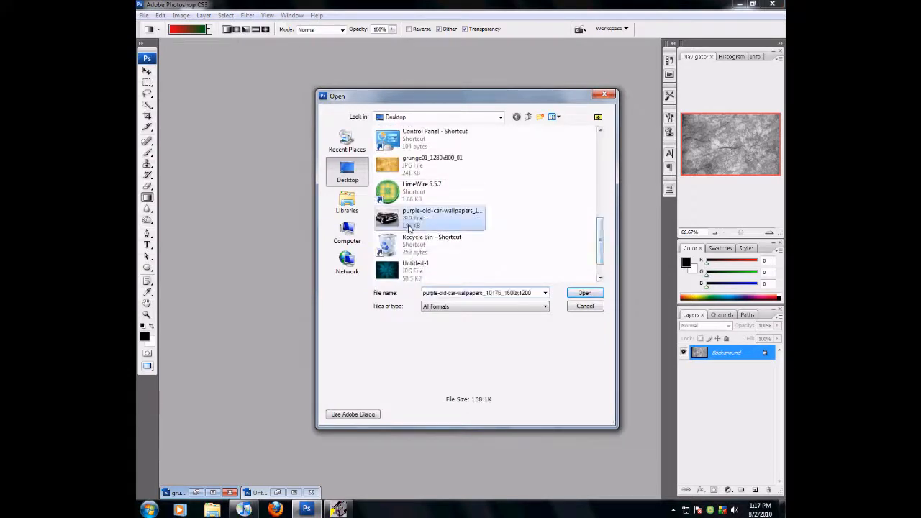
left_click(583, 293)
key("i")
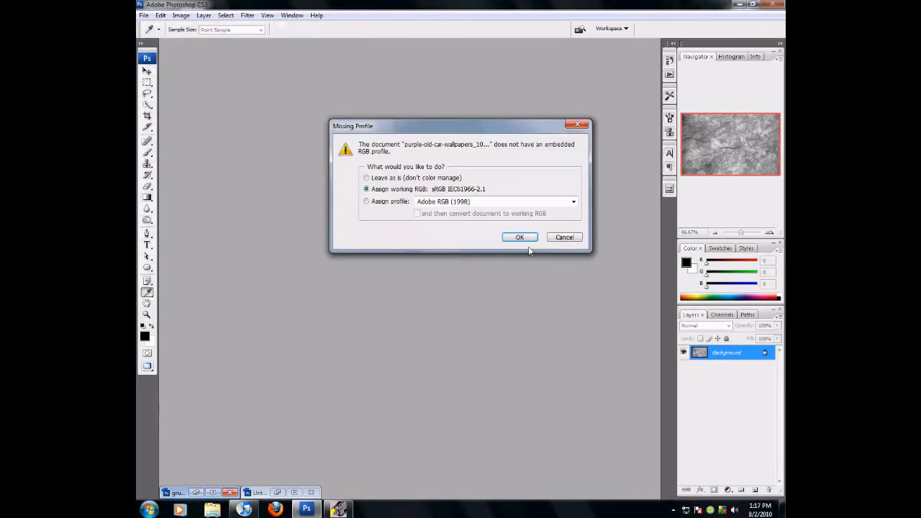
left_click(521, 242)
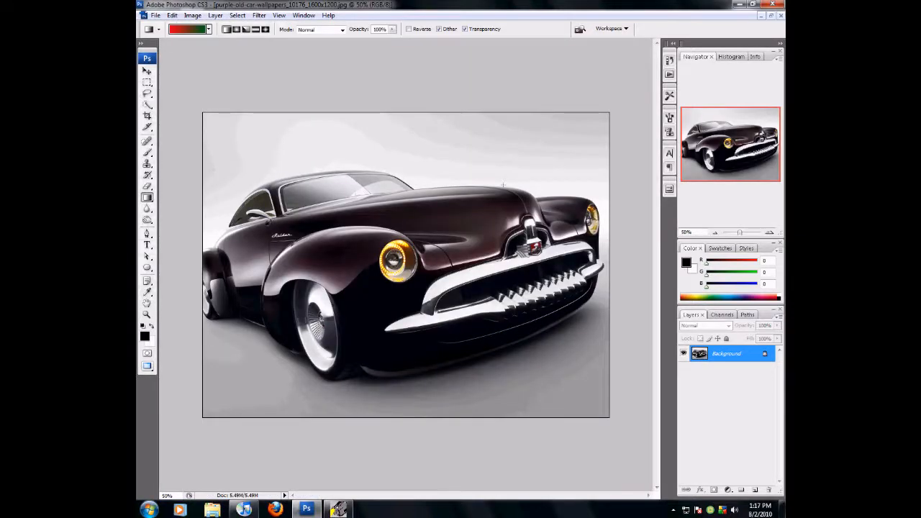
- Desaturate the car photo and posterize it to 2 levels
key("ctrl+shift+u")
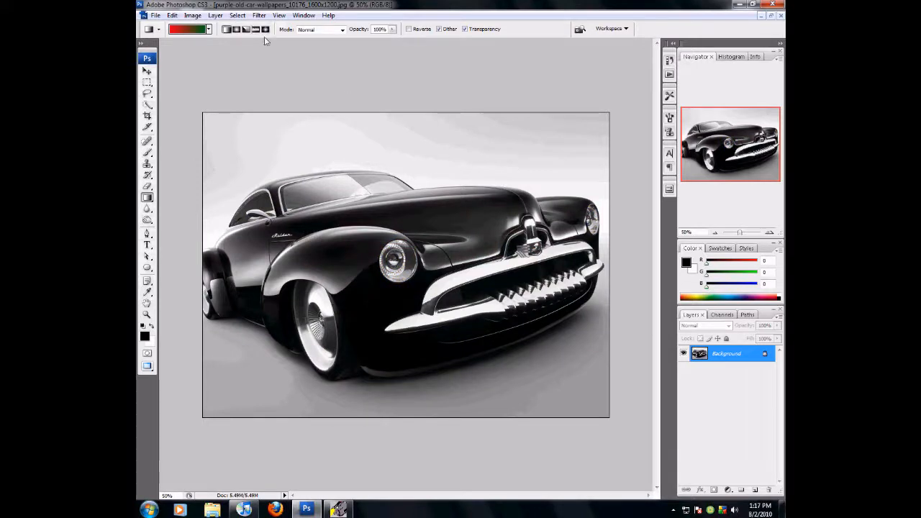
left_click(193, 15)
mouse_move(216, 41)
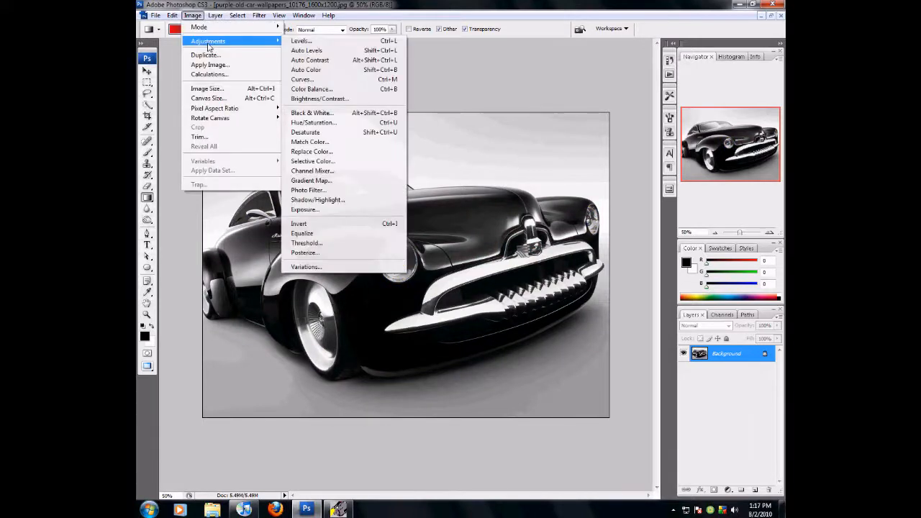
left_click(355, 253)
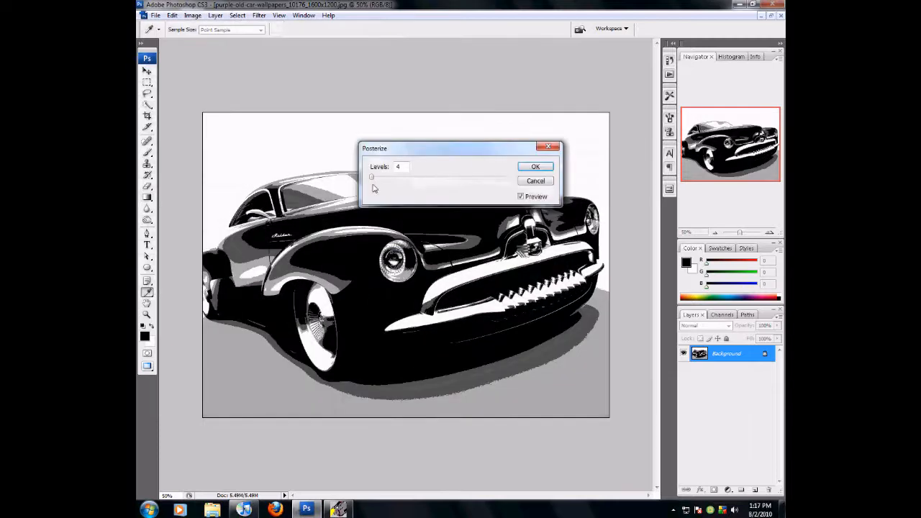
left_click_drag(371, 177, 369, 176)
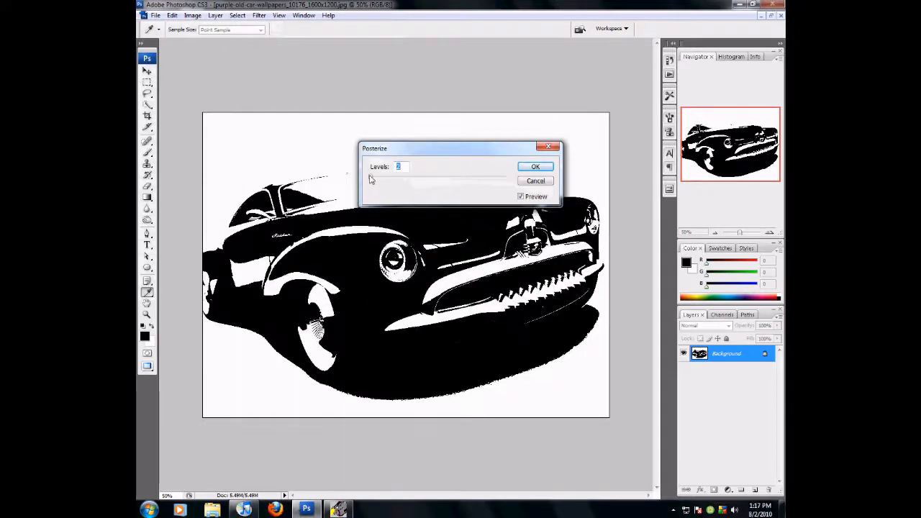
left_click(536, 167)
key("g")
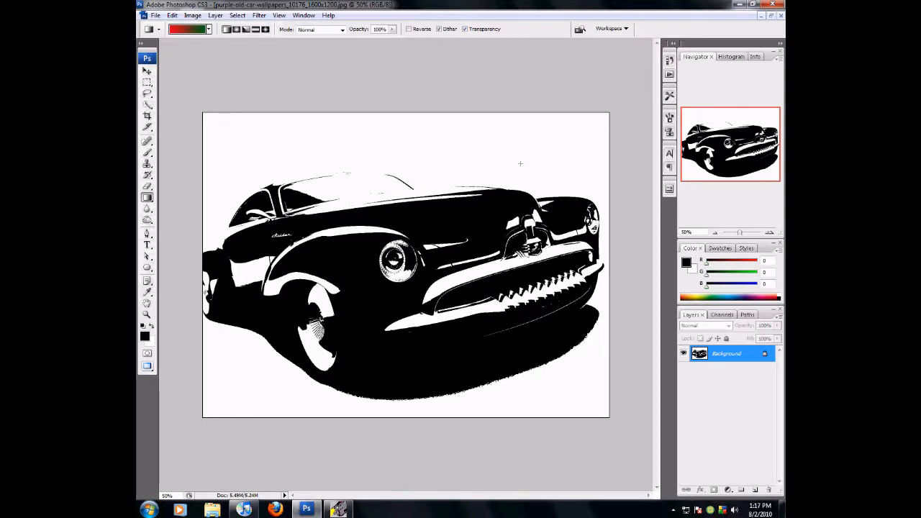
- Copy the whole posterized car image into Untitled-1 as a new layer and shift it up and to the left
key("ctrl+a")
left_click(762, 15)
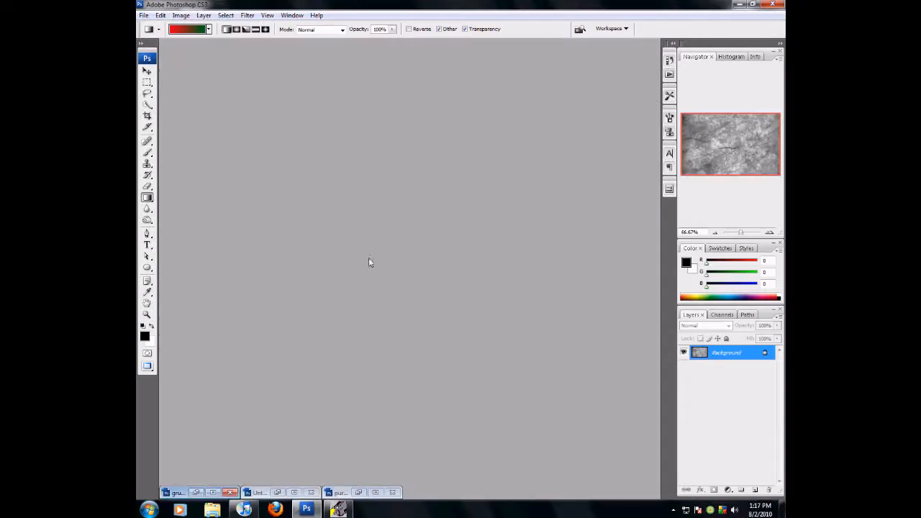
left_click(278, 492)
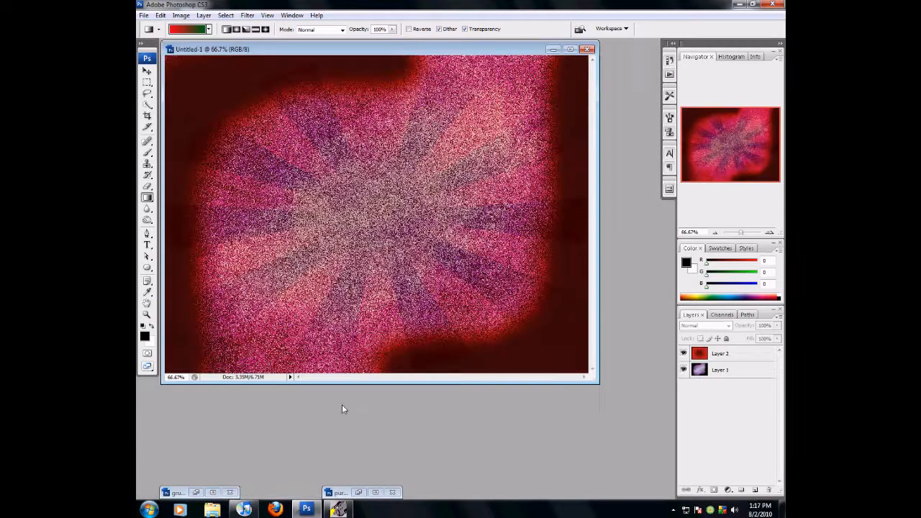
left_click(571, 49)
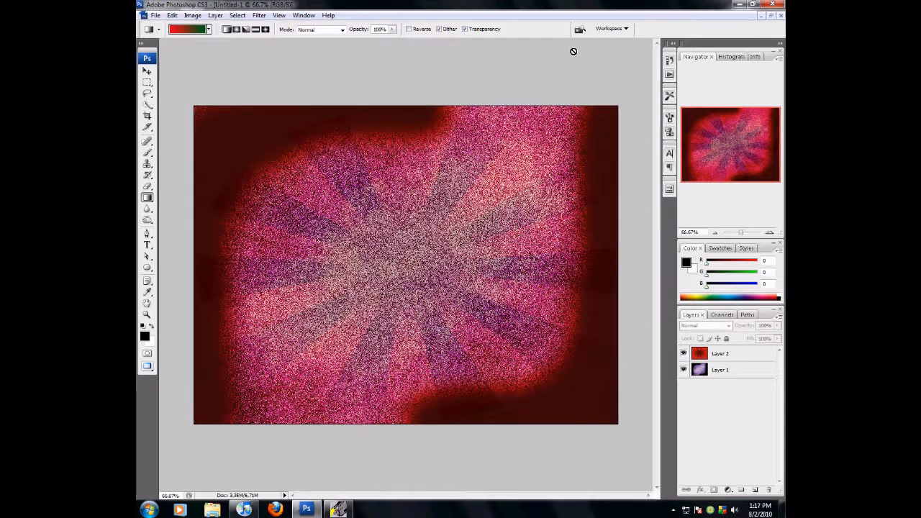
key("ctrl+v")
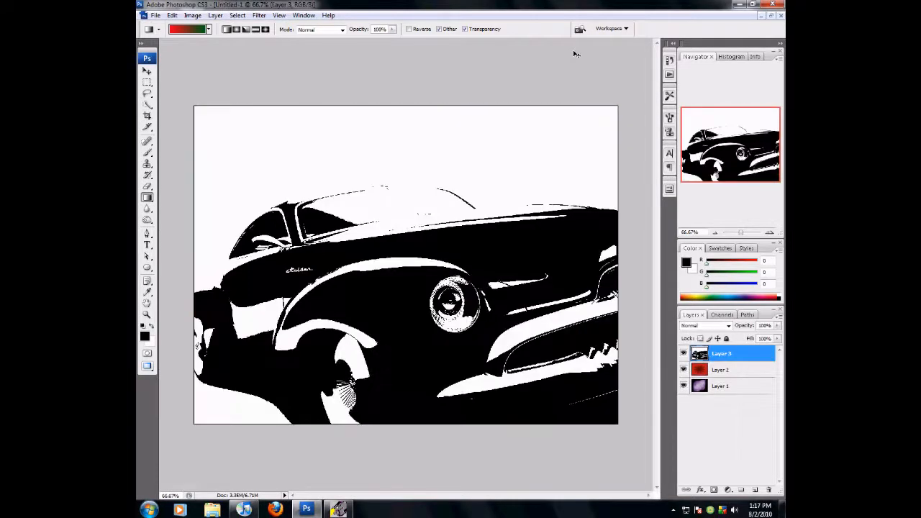
left_click(147, 71)
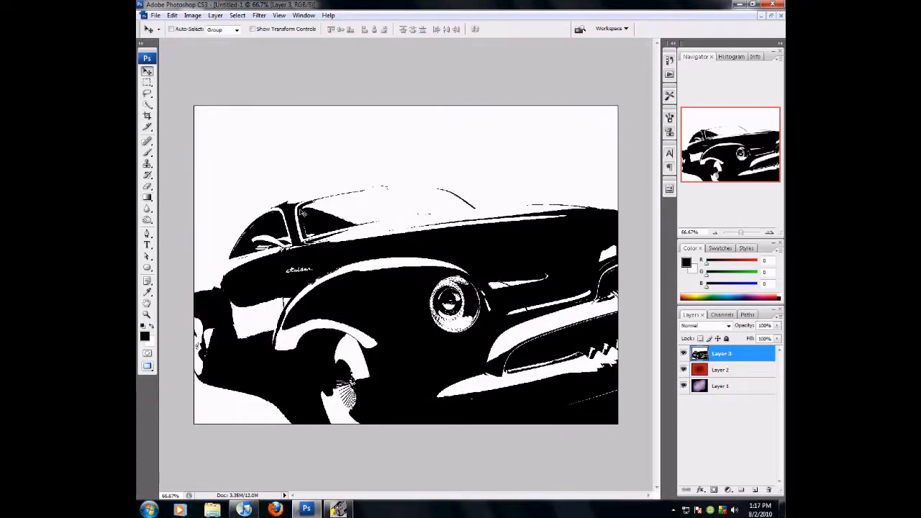
left_click_drag(473, 310, 383, 266)
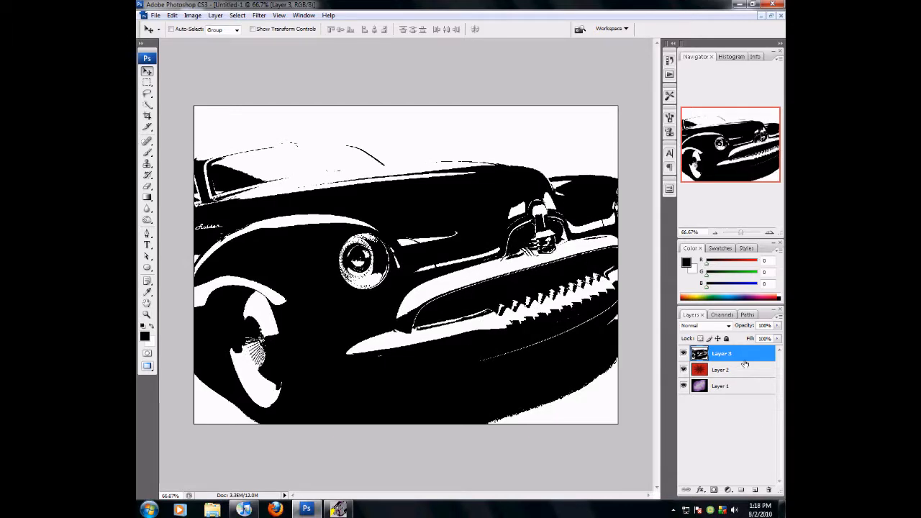
- Delete the pasted car layer from Untitled-1 and return to the posterized car document
right_click(743, 359)
left_click(721, 170)
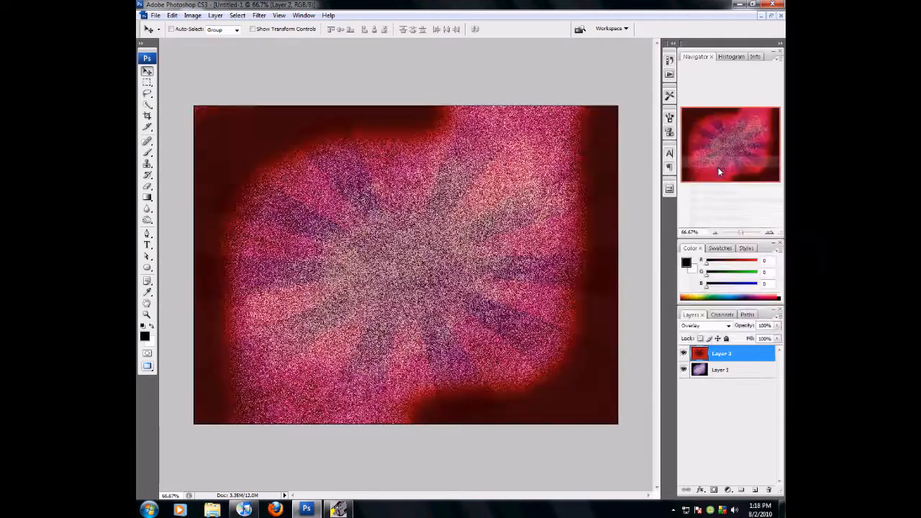
left_click(761, 16)
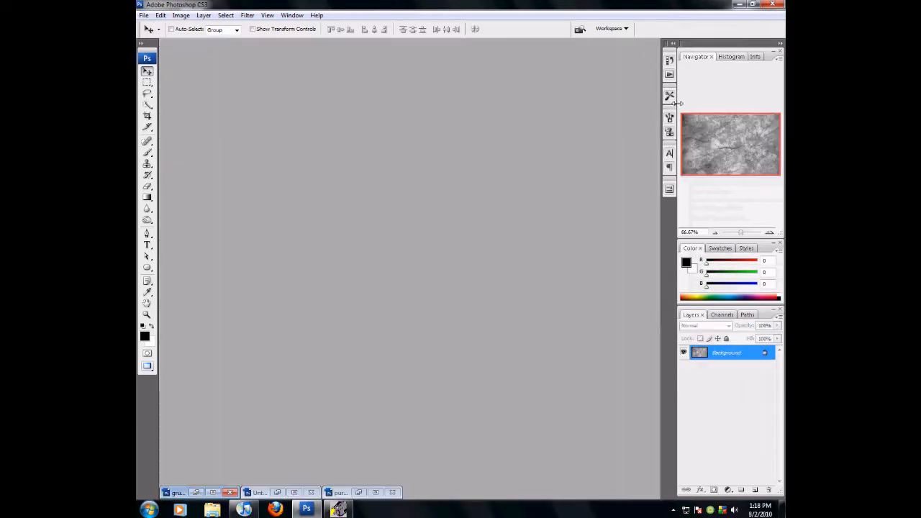
left_click(359, 493)
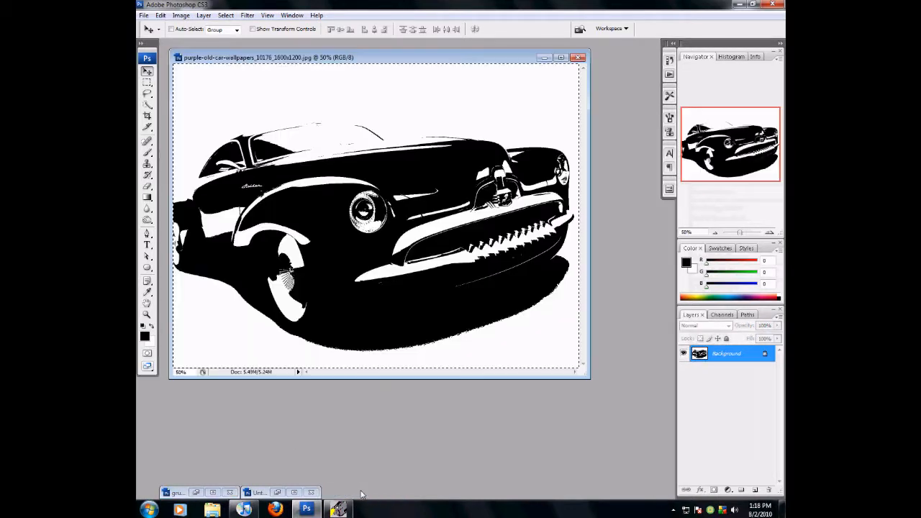
- Resize the posterized car image to about 1450 pixels wide with its proportions constrained
left_click(561, 57)
left_click(194, 16)
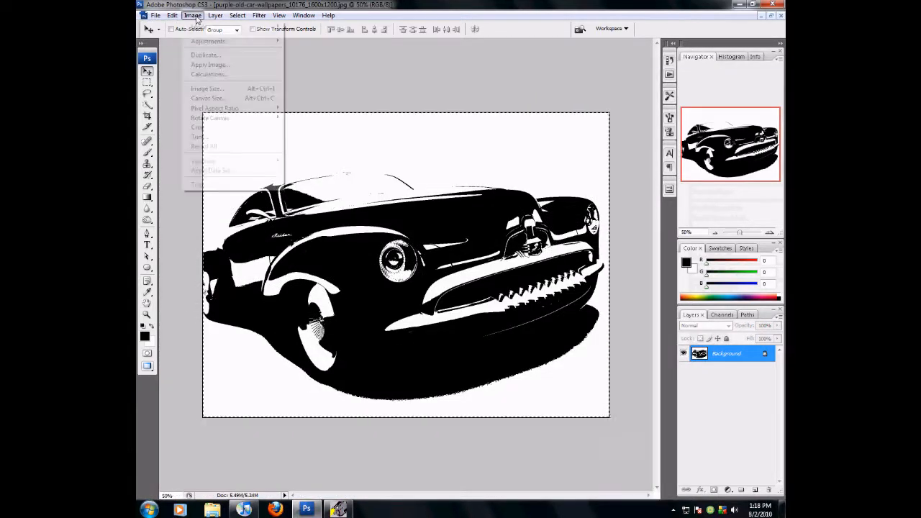
left_click(213, 88)
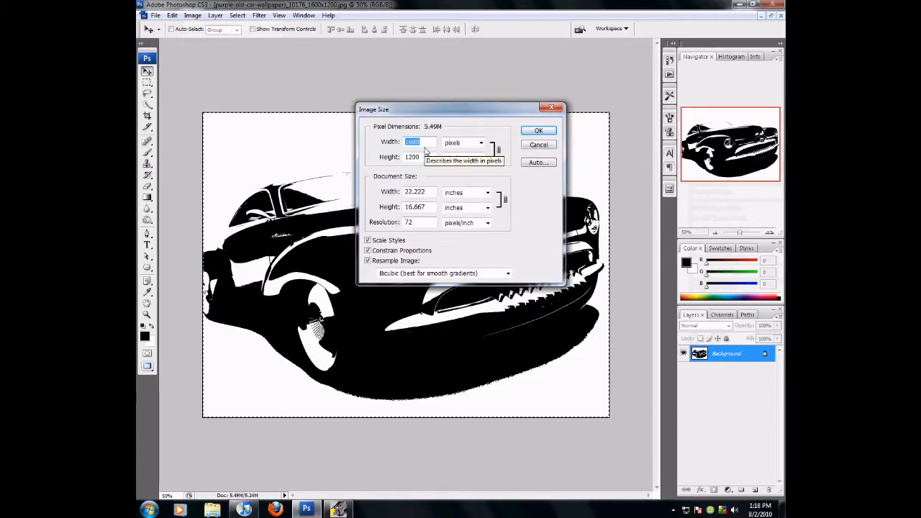
type("1")
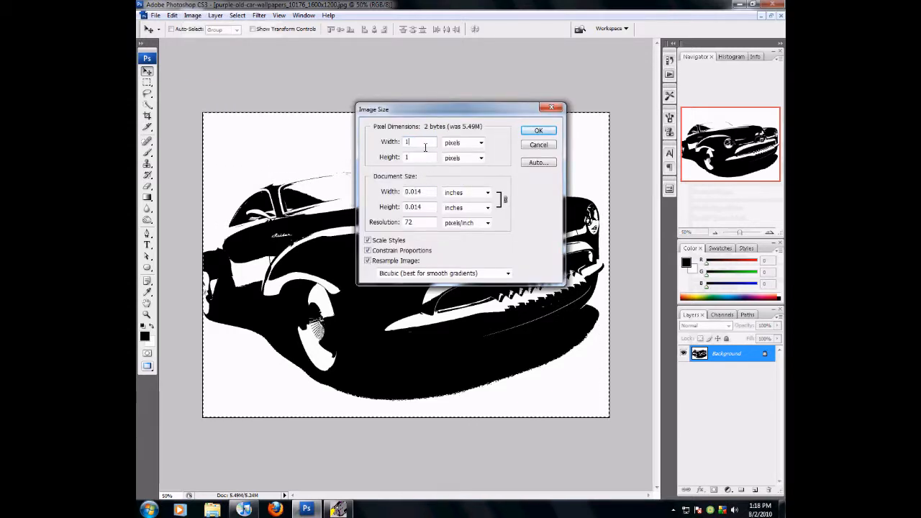
type("400")
key("Return")
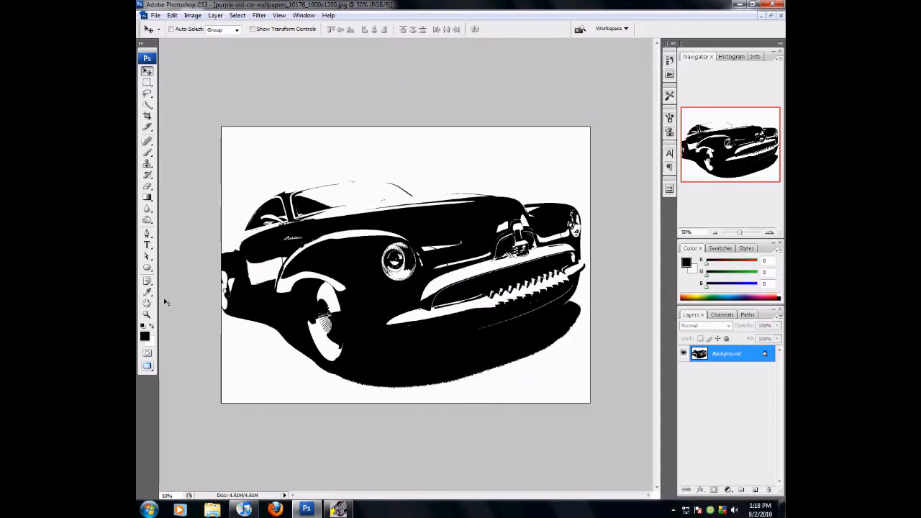
- Copy the whole resized car image into Untitled-1 as a new top layer and shift it up and to the left
key("ctrl+a")
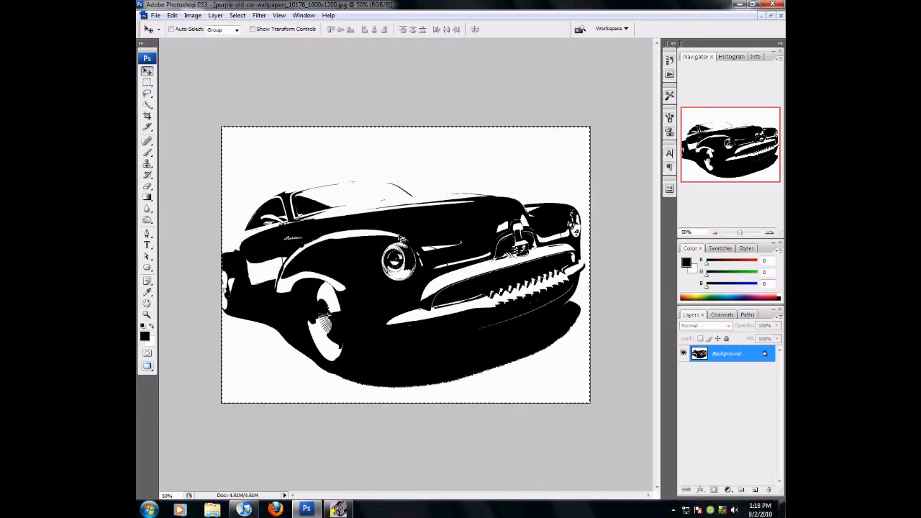
left_click(763, 17)
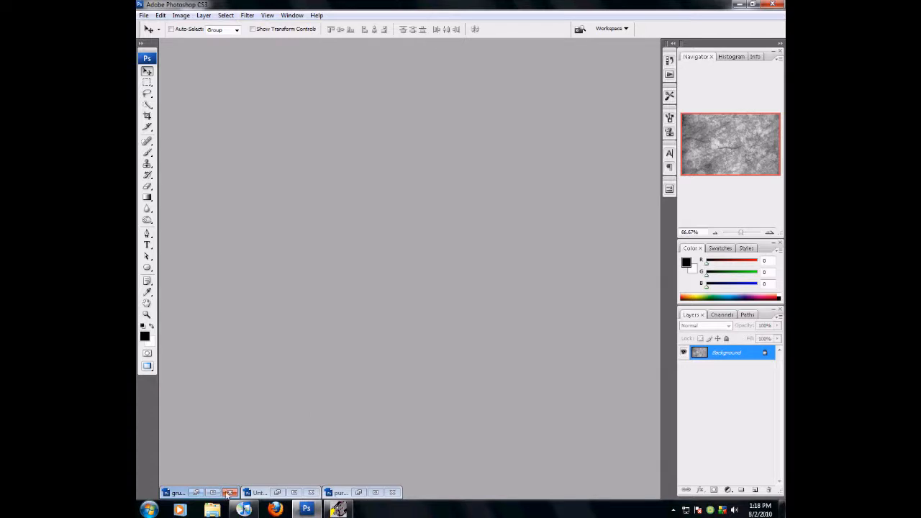
left_click(267, 492)
left_click(278, 493)
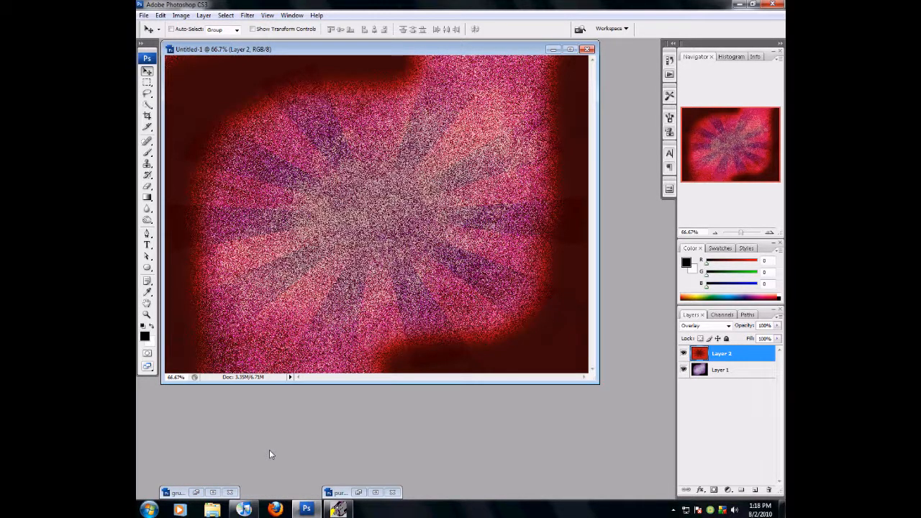
key("ctrl+v")
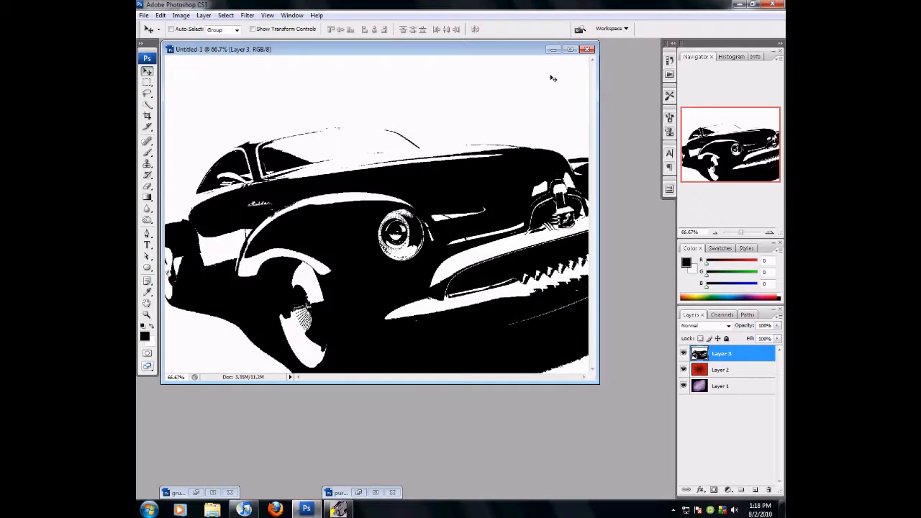
left_click(571, 49)
left_click_drag(517, 237, 480, 223)
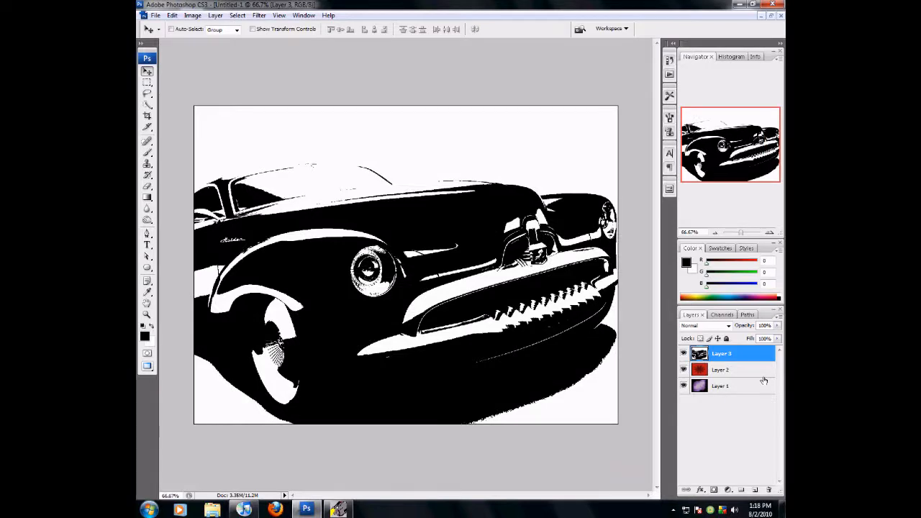
- Set the car layer's blend mode to Multiply and move the car slightly upward on the canvas
left_click(730, 328)
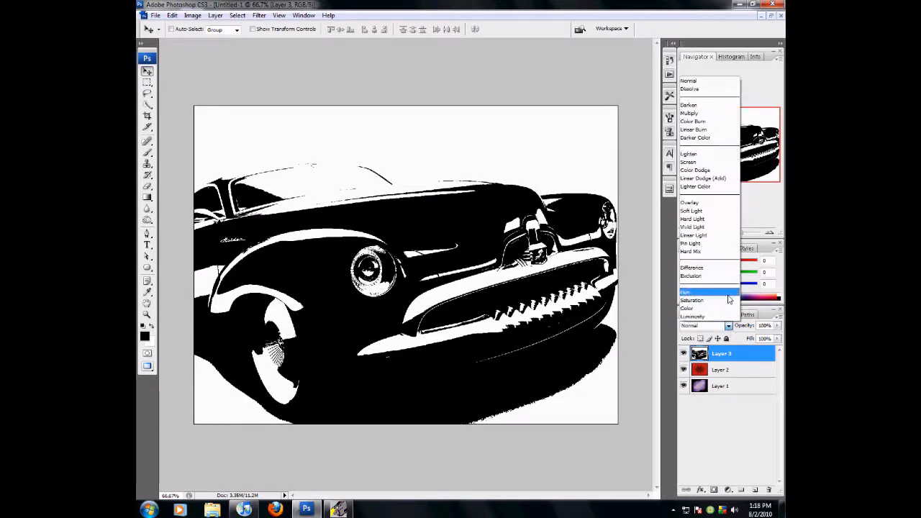
left_click(712, 114)
mouse_move(421, 286)
left_mouse_down()
mouse_move(439, 274)
mouse_move(404, 283)
mouse_move(374, 271)
mouse_move(424, 274)
mouse_move(411, 268)
mouse_move(415, 252)
mouse_move(459, 296)
mouse_move(446, 283)
mouse_move(447, 293)
mouse_move(445, 277)
mouse_move(420, 273)
left_mouse_up()
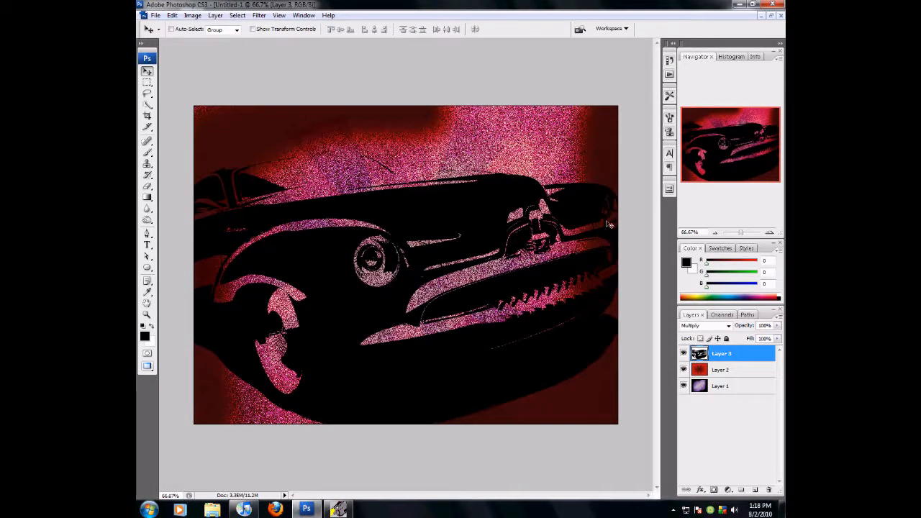